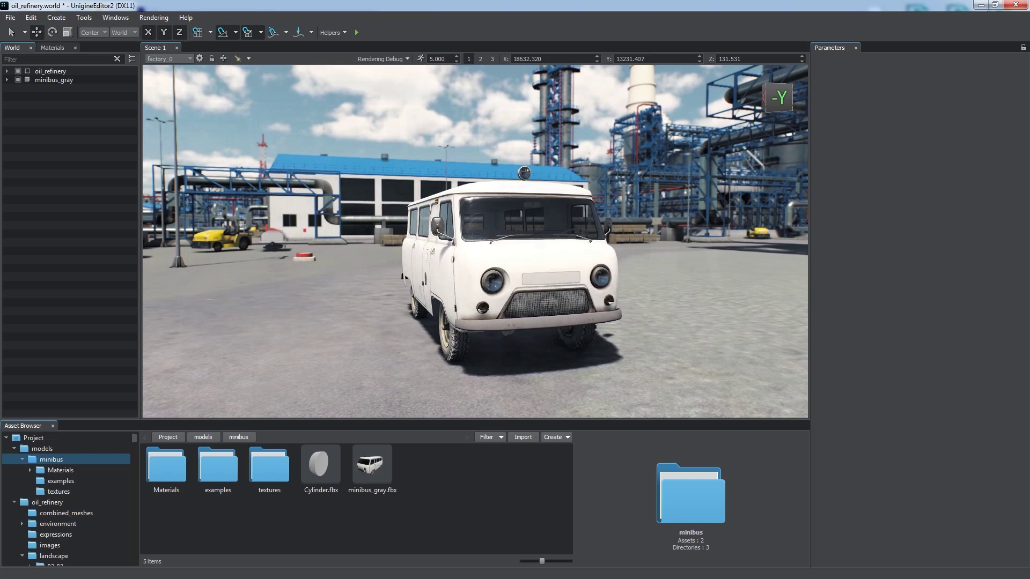
# - Clone the minibus_gray node and place the copy beside the original minibus
pyautogui.click(120, 81)
pyautogui.keyDown('shift'); pyautogui.moveTo(514, 240); pyautogui.dragTo(337, 262); pyautogui.keyUp('shift')
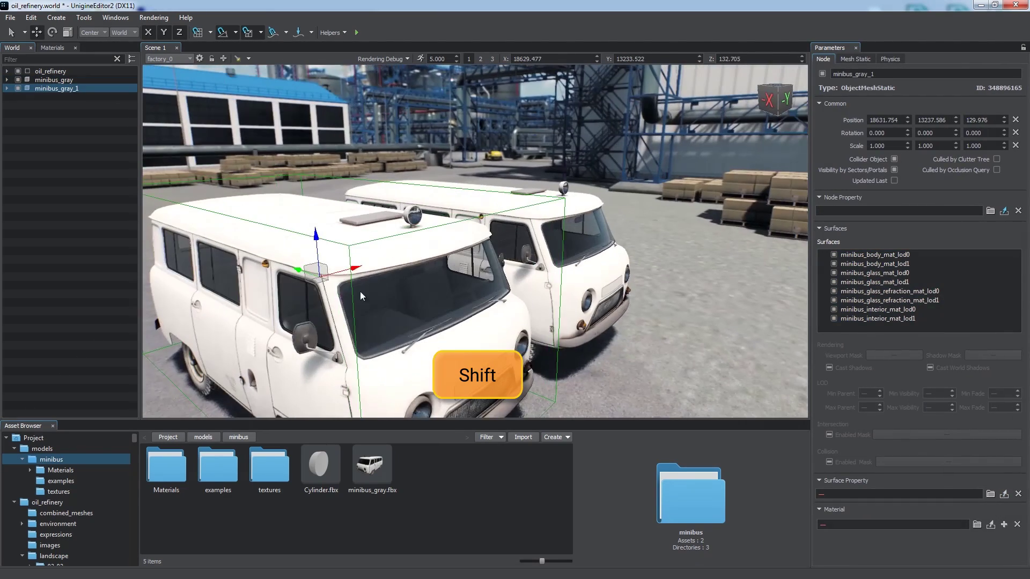
pyautogui.moveTo(360, 291); pyautogui.dragTo(296, 266)
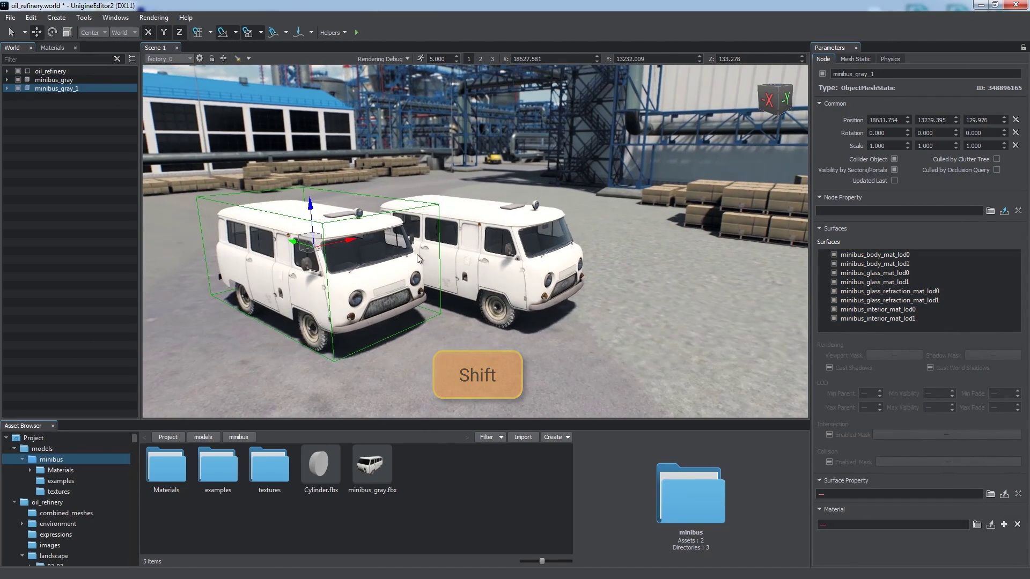
# - Add another minibus to the scene from minibus_gray.fbx and position it beside the other two
pyautogui.moveTo(371, 464); pyautogui.dragTo(633, 272)
pyautogui.moveTo(646, 236); pyautogui.dragTo(603, 295)
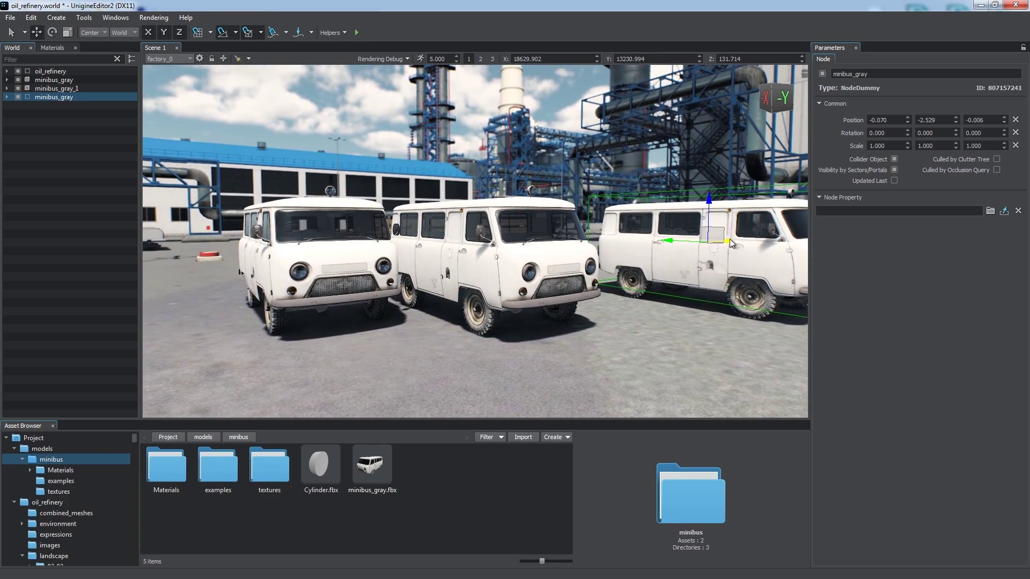
pyautogui.moveTo(724, 242); pyautogui.dragTo(584, 337)
pyautogui.press('q')
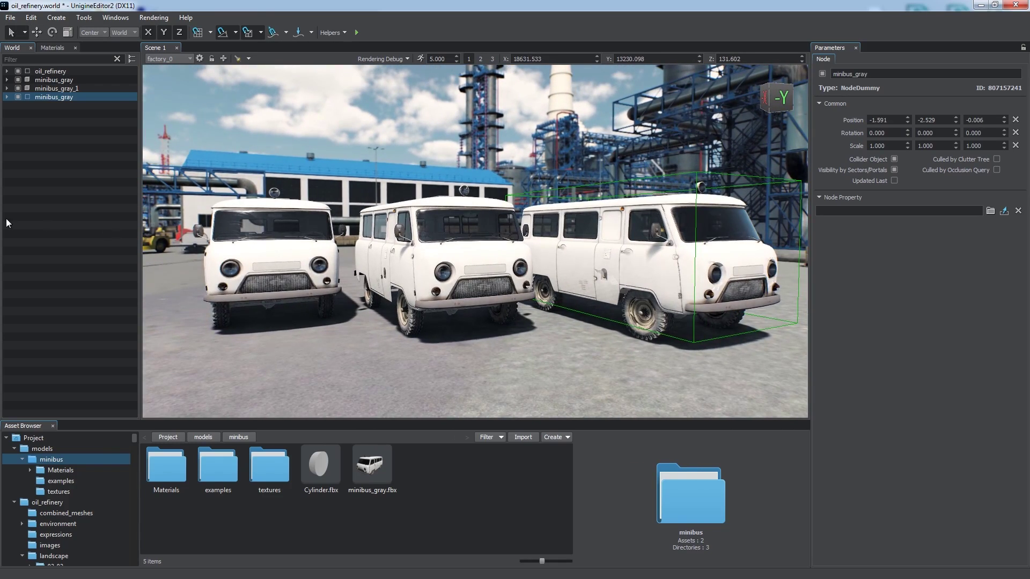
pyautogui.click(69, 224)
# - Examine the wheels of all three minibuses by selecting them one after another
pyautogui.moveTo(366, 314); pyautogui.dragTo(423, 324, button='right')
pyautogui.click(423, 324)
pyautogui.press('e')
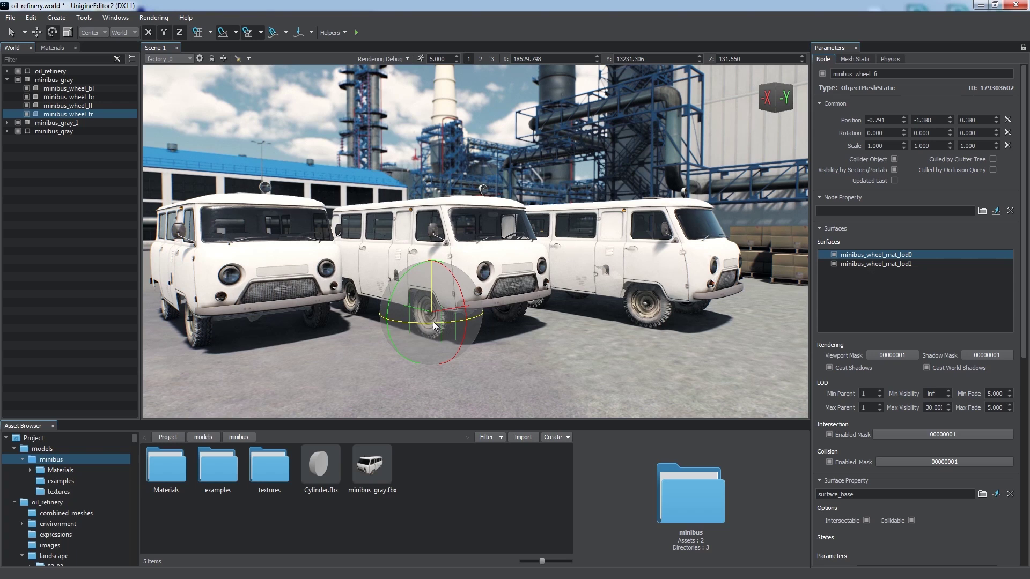
pyautogui.click(515, 312)
pyautogui.click(648, 320)
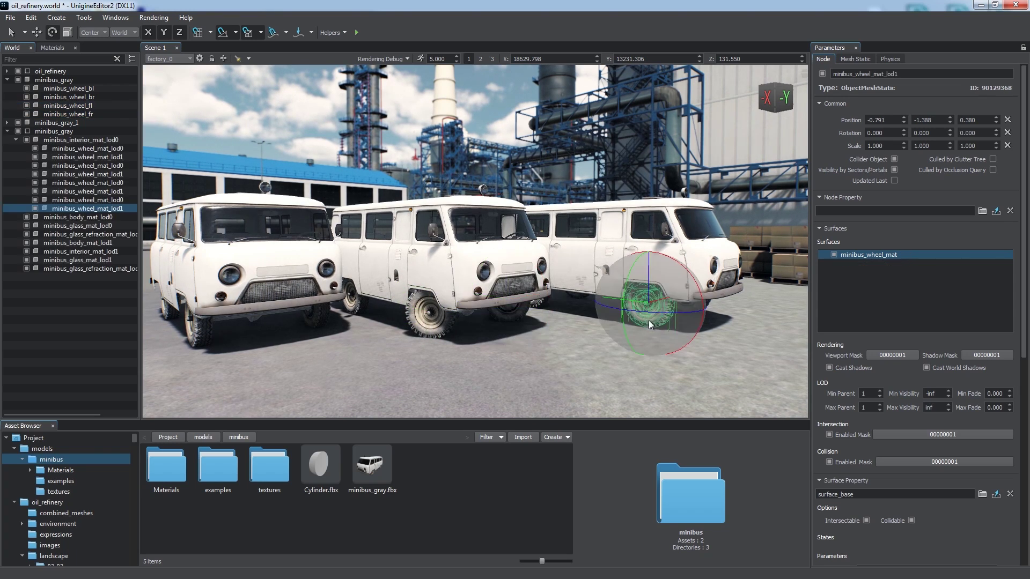
pyautogui.click(193, 322)
pyautogui.click(315, 316)
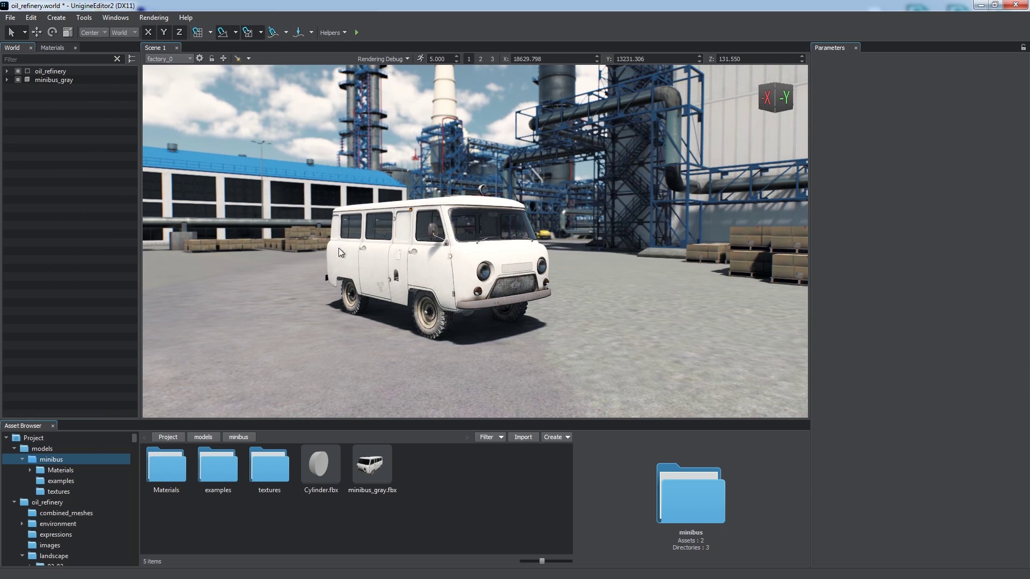
# - Convert the minibus_wheel_fr child of minibus_gray into a node reference stored in the minibus asset folder
pyautogui.click(48, 81)
pyautogui.click(6, 79)
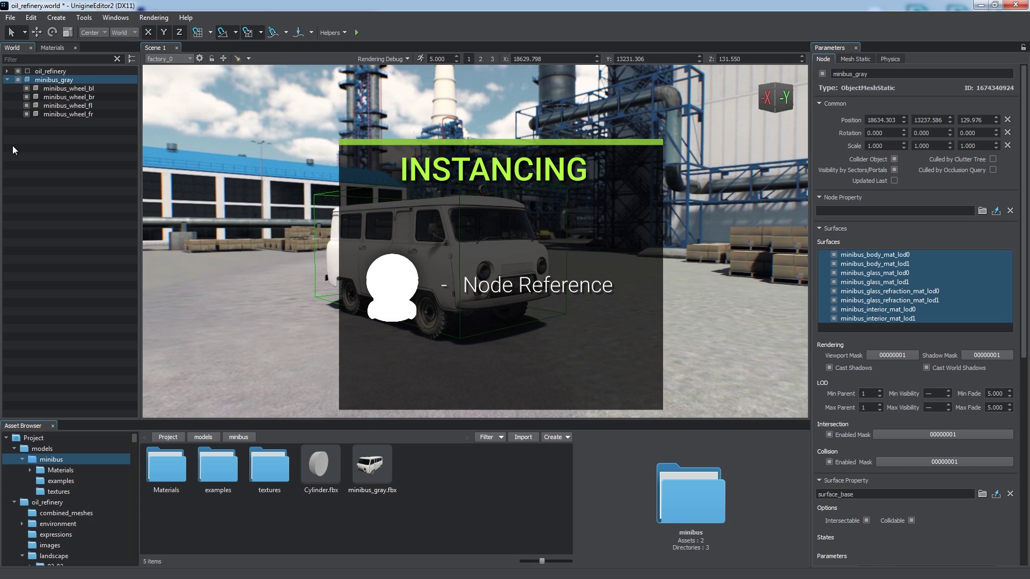
pyautogui.click(81, 118)
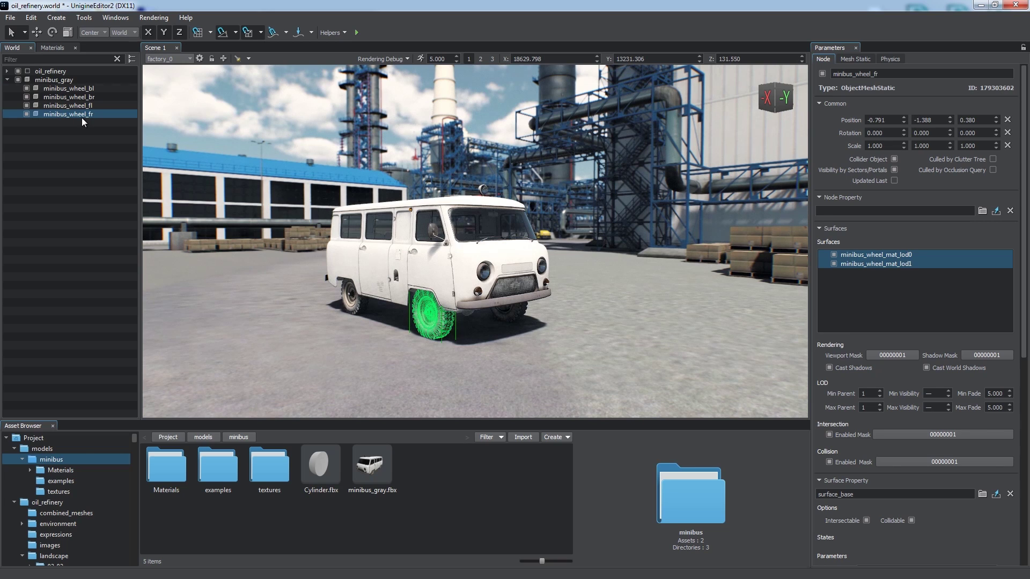
pyautogui.press('f')
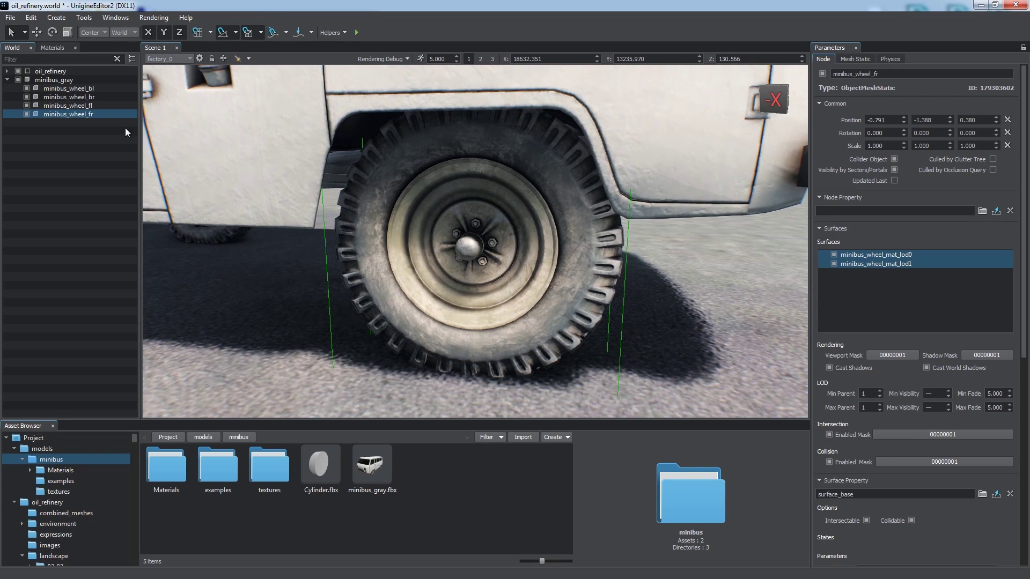
pyautogui.moveTo(76, 113); pyautogui.dragTo(424, 480)
pyautogui.scroll(-2, 545, 353)
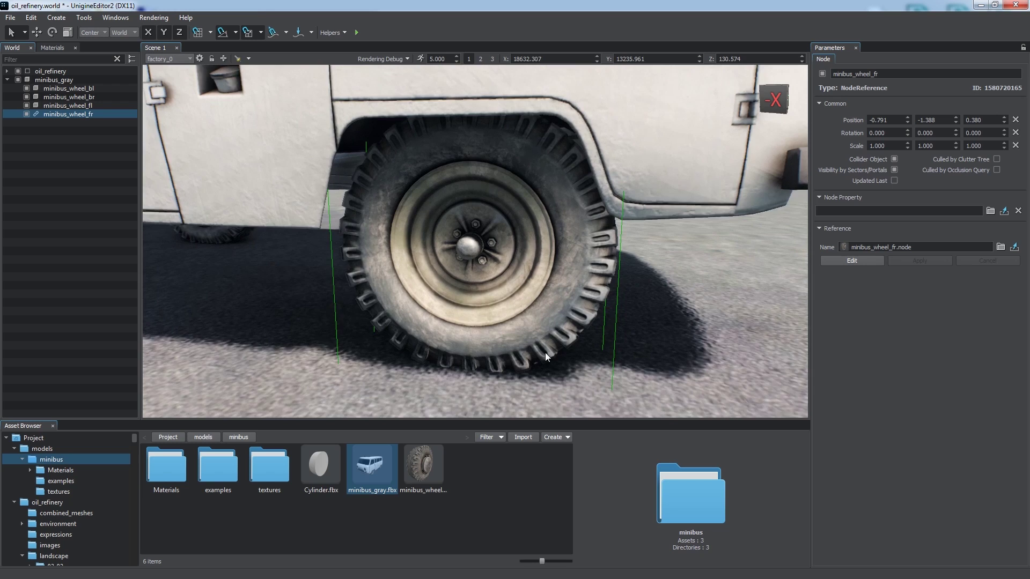
# - Preview the minibus_wheel_fr.node asset and rotate its preview
pyautogui.click(423, 472)
pyautogui.moveTo(684, 506); pyautogui.dragTo(600, 495)
pyautogui.scroll(-5, 536, 378)
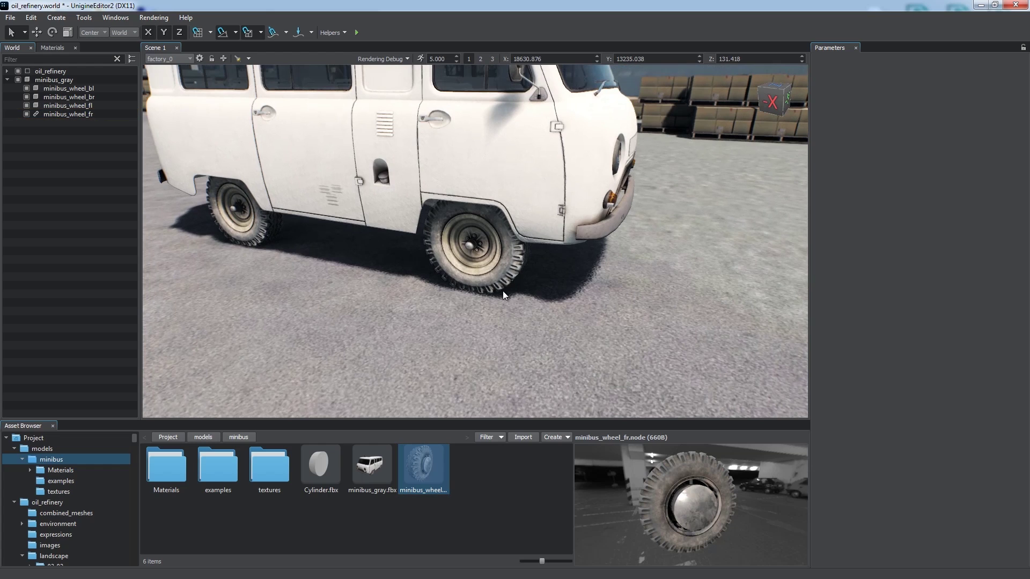
# - Place an instance of the minibus_wheel_fr node reference beside the minibus and clone it once along the X axis
pyautogui.moveTo(425, 461); pyautogui.dragTo(442, 270)
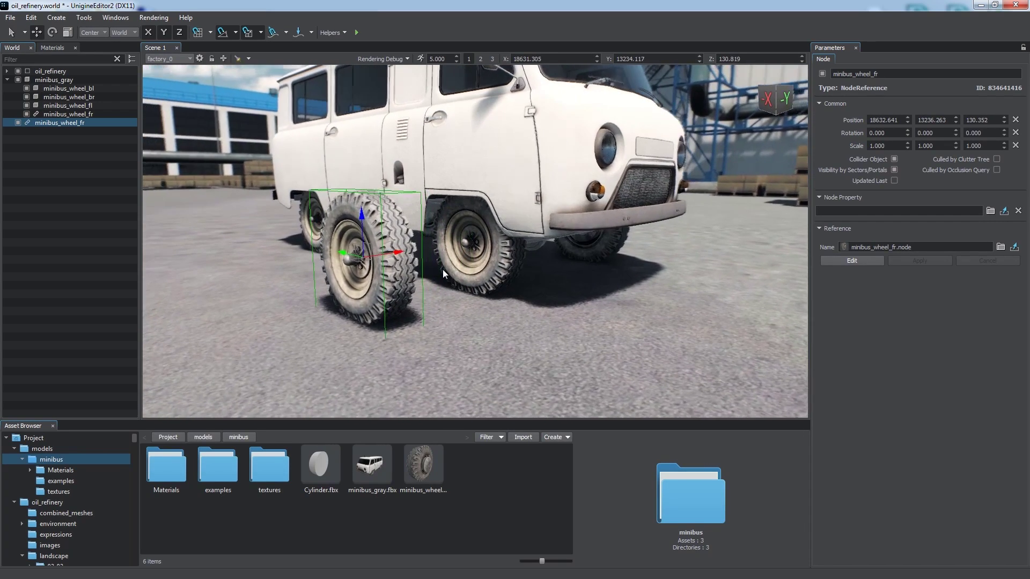
pyautogui.press('shift')
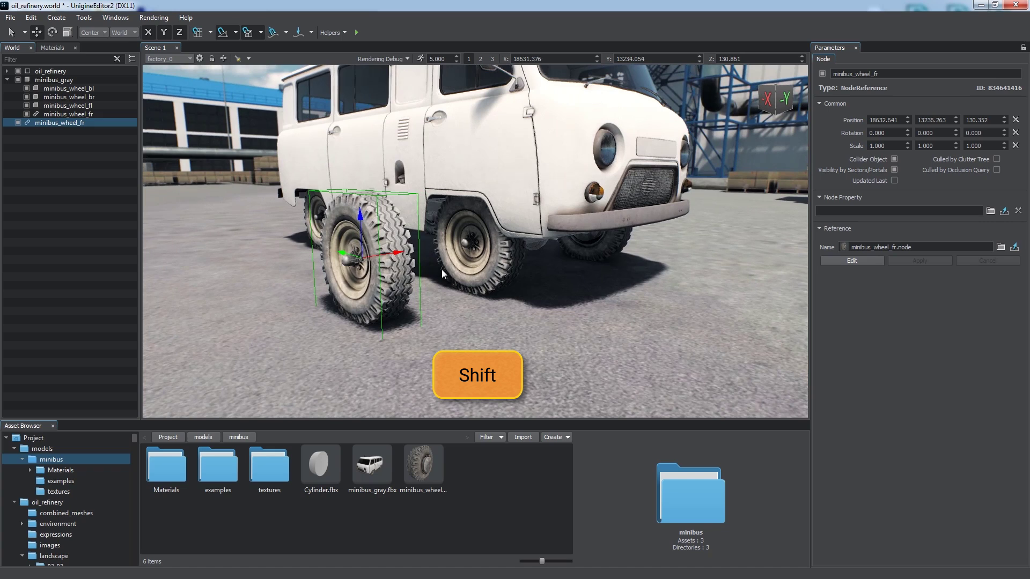
pyautogui.keyDown('shift'); pyautogui.moveTo(382, 254); pyautogui.dragTo(291, 279); pyautogui.keyUp('shift')
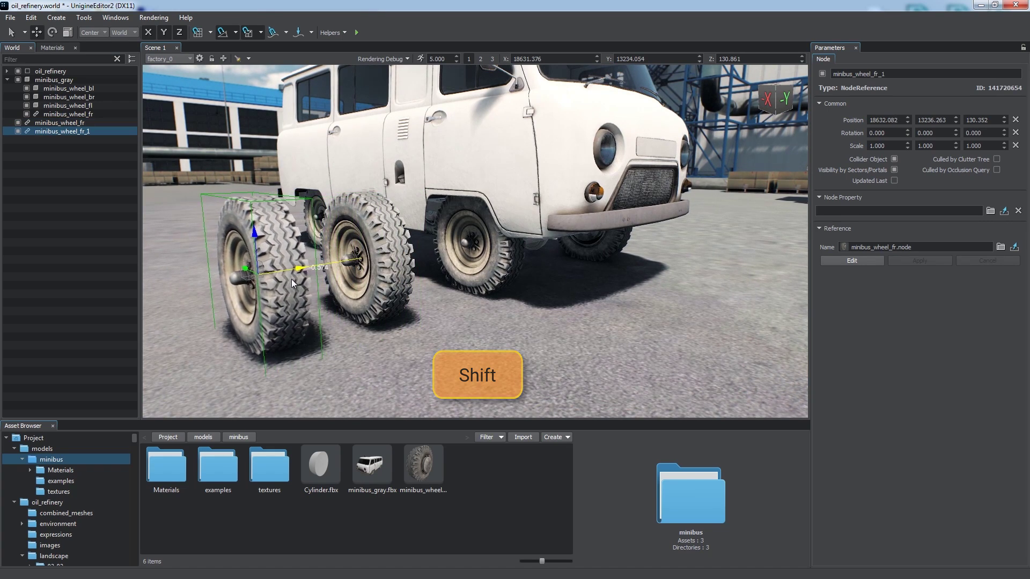
pyautogui.keyDown('alt'); pyautogui.moveTo(381, 317); pyautogui.dragTo(402, 325); pyautogui.keyUp('alt')
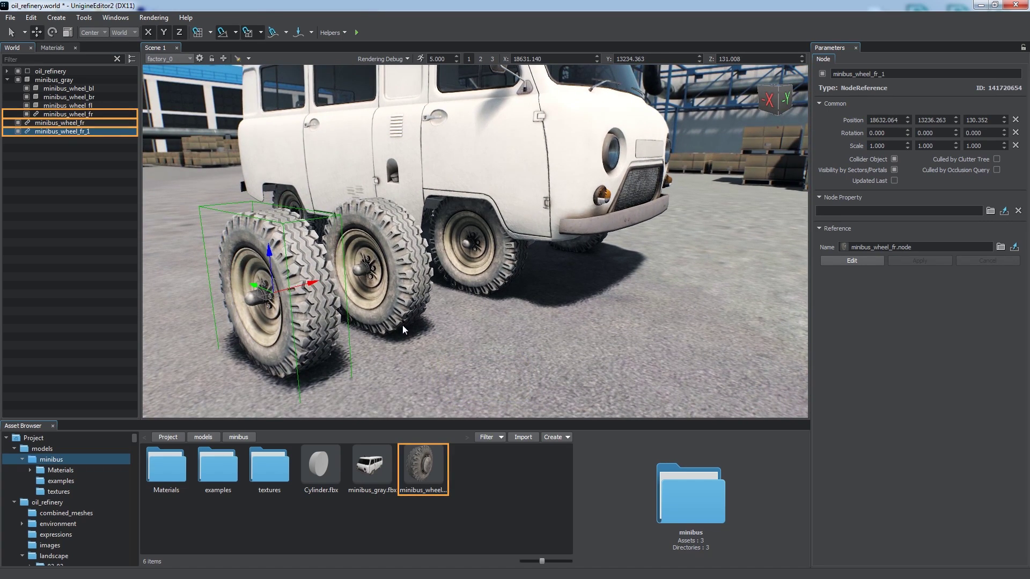
# - Undo the placement and cloning of the two loose wheels
pyautogui.hotkey('ctrl', 'z')
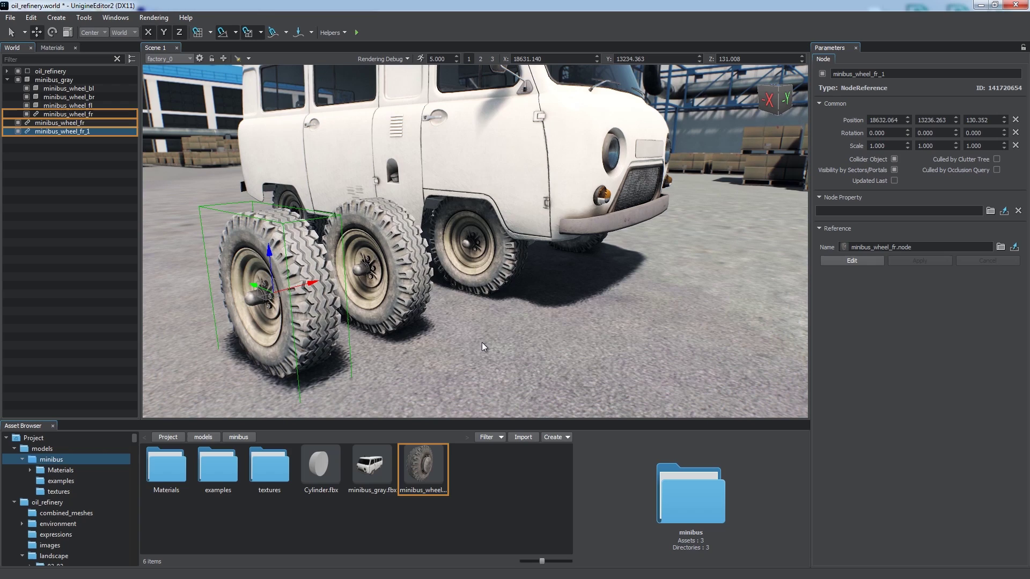
pyautogui.hotkey('ctrl', 'z')
pyautogui.hotkey('ctrl', 'z')
# - Delete the minibus_wheel_bl, minibus_wheel_br and minibus_wheel_fl nodes from minibus_gray
pyautogui.moveTo(475, 337)
pyautogui.mouseDown(button='right')
pyautogui.moveTo(442, 192)
pyautogui.moveTo(230, 270)
pyautogui.mouseUp(button='right')
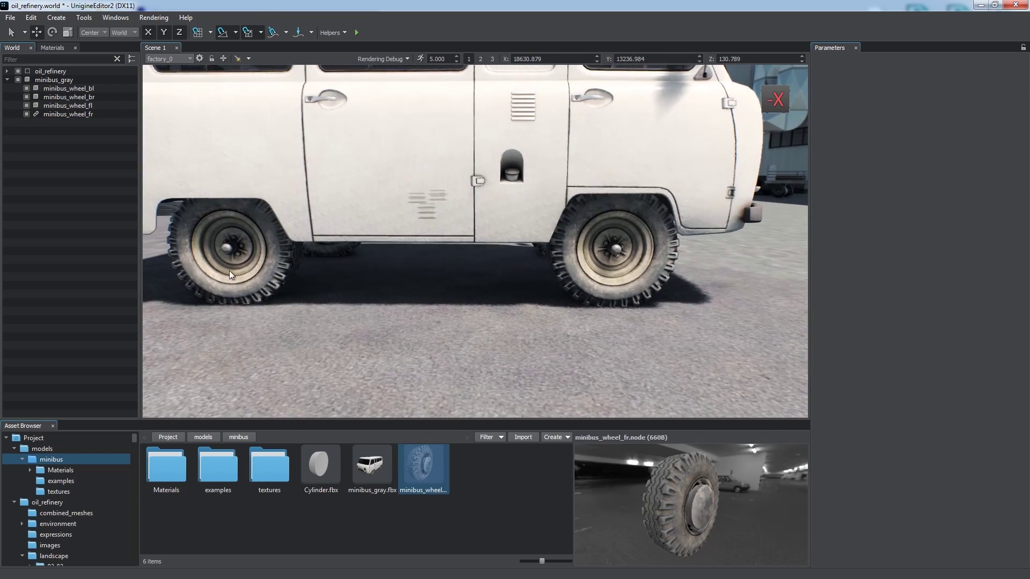
pyautogui.click(80, 105)
pyautogui.keyDown('shift'); pyautogui.click(68, 89); pyautogui.keyUp('shift')
pyautogui.rightClick(46, 96)
pyautogui.click(75, 192)
# - Clone the front-right wheel reference into the rear wheel arch, and clone both wheels to the opposite side of the minibus
pyautogui.click(590, 247)
pyautogui.keyDown('shift'); pyautogui.moveTo(576, 247); pyautogui.dragTo(201, 247); pyautogui.keyUp('shift')
pyautogui.keyDown('alt'); pyautogui.moveTo(483, 316); pyautogui.dragTo(215, 300); pyautogui.keyUp('alt')
pyautogui.keyDown('shift'); pyautogui.click(68, 89); pyautogui.keyUp('shift')
pyautogui.keyDown('shift'); pyautogui.moveTo(527, 240); pyautogui.dragTo(634, 258); pyautogui.keyUp('shift')
# - Rotate the two wheels on the opposite side about their own pivots so their hubs face outward
pyautogui.click(93, 32)
pyautogui.click(91, 43)
pyautogui.press('e')
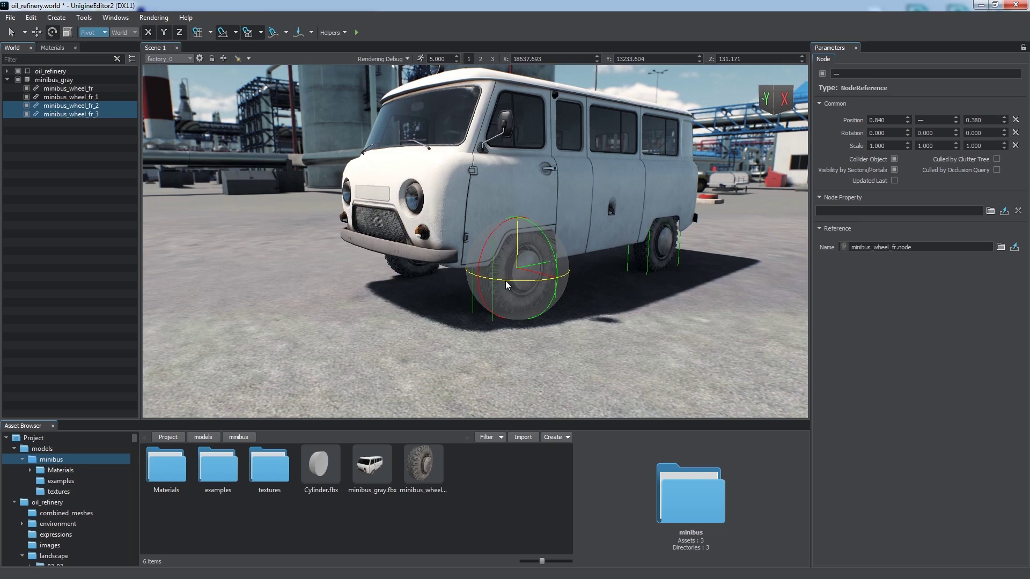
pyautogui.moveTo(508, 283); pyautogui.dragTo(713, 272)
pyautogui.press('q')
pyautogui.click(668, 300)
pyautogui.keyDown('alt'); pyautogui.moveTo(616, 297); pyautogui.dragTo(584, 237); pyautogui.keyUp('alt')
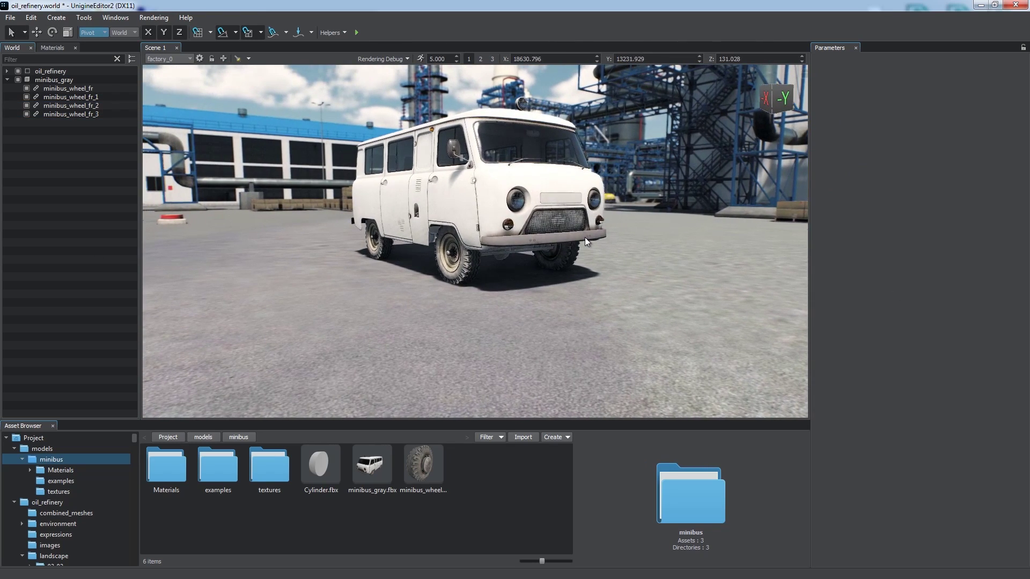
# - Edit the front-right wheel's node reference, scale its mesh uniformly to 1.3 and apply the change
pyautogui.click(457, 274)
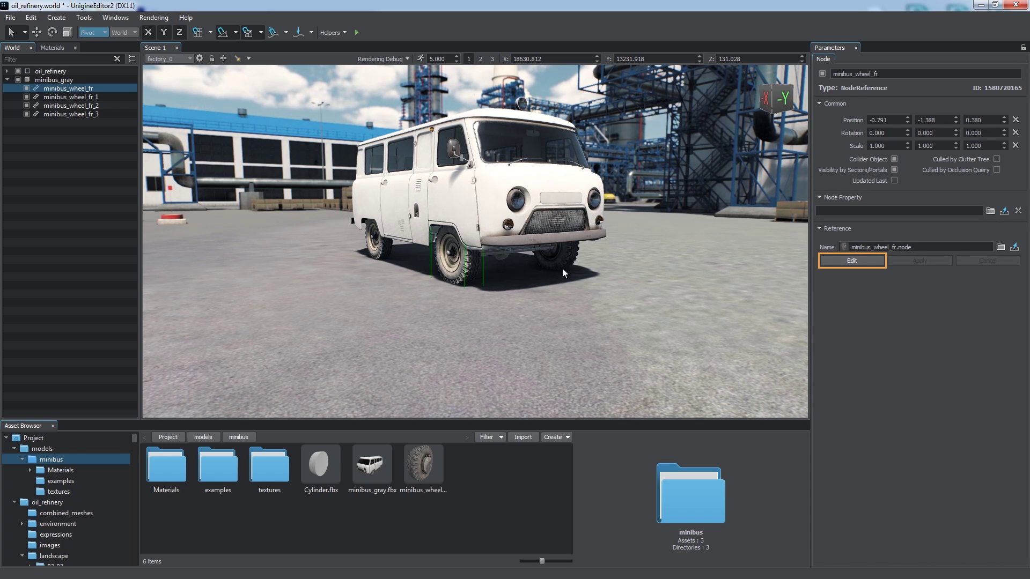
pyautogui.click(864, 262)
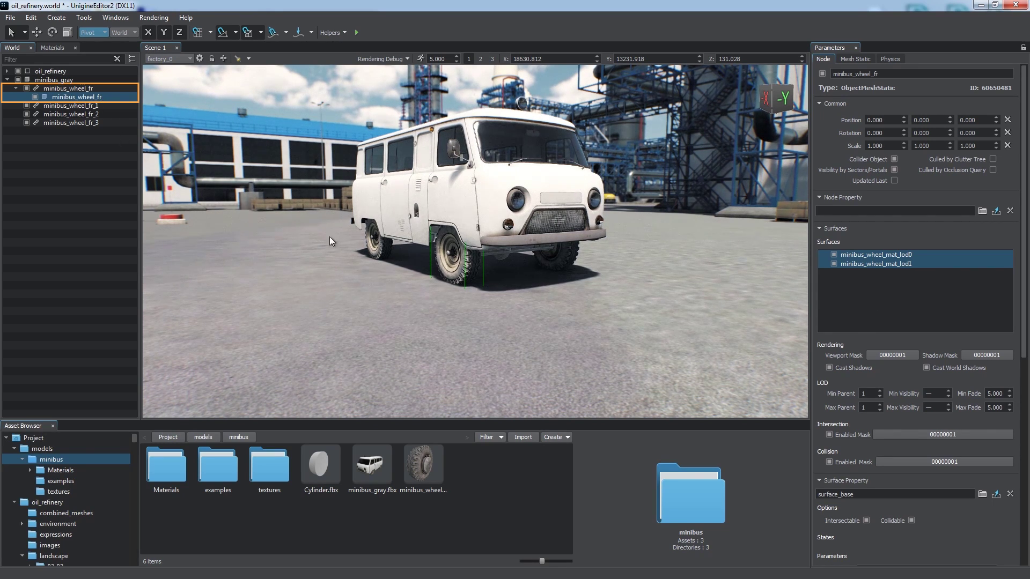
pyautogui.press('r')
pyautogui.keyDown('alt'); pyautogui.moveTo(408, 278); pyautogui.dragTo(478, 254); pyautogui.keyUp('alt')
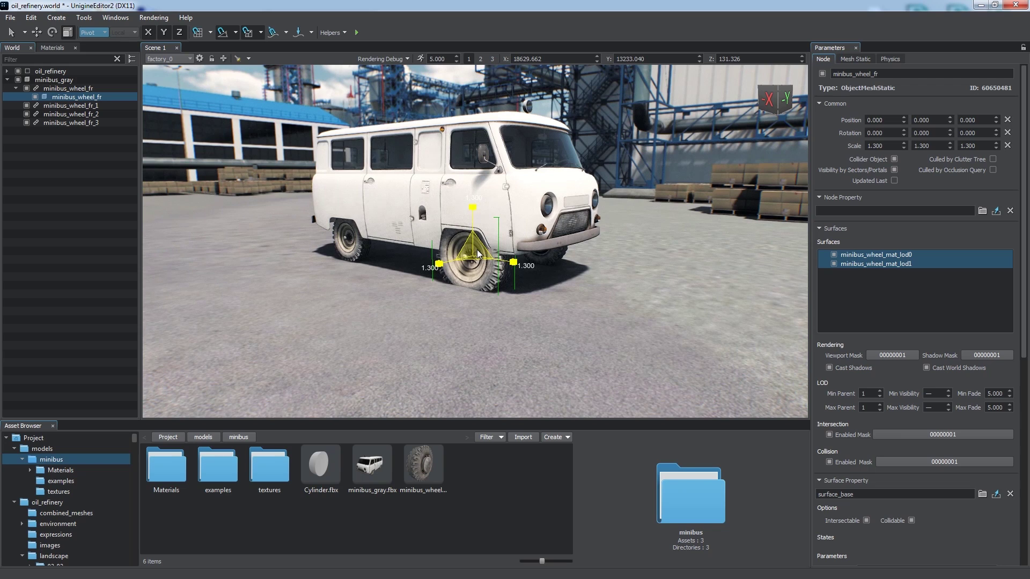
pyautogui.click(83, 89)
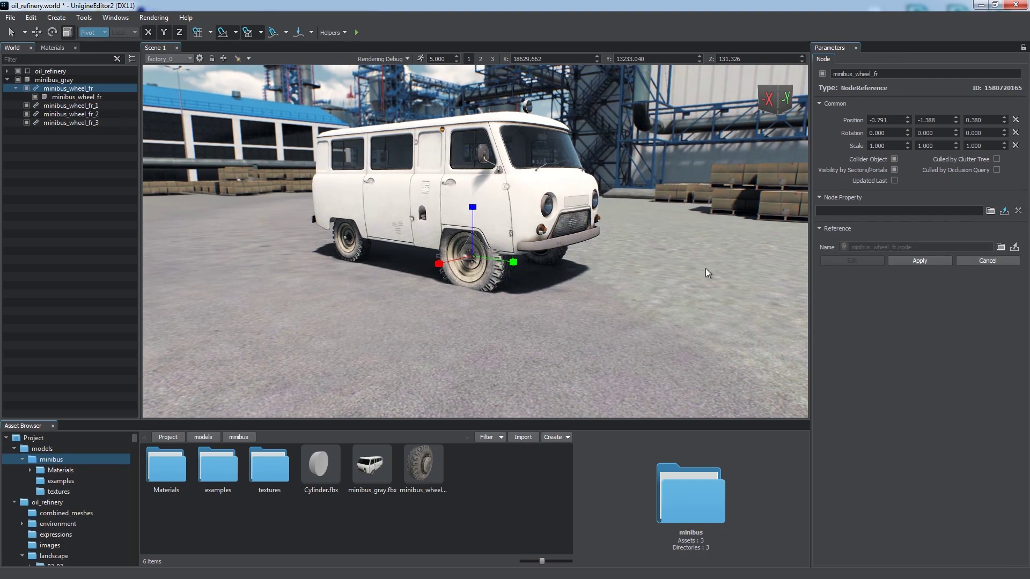
pyautogui.click(928, 262)
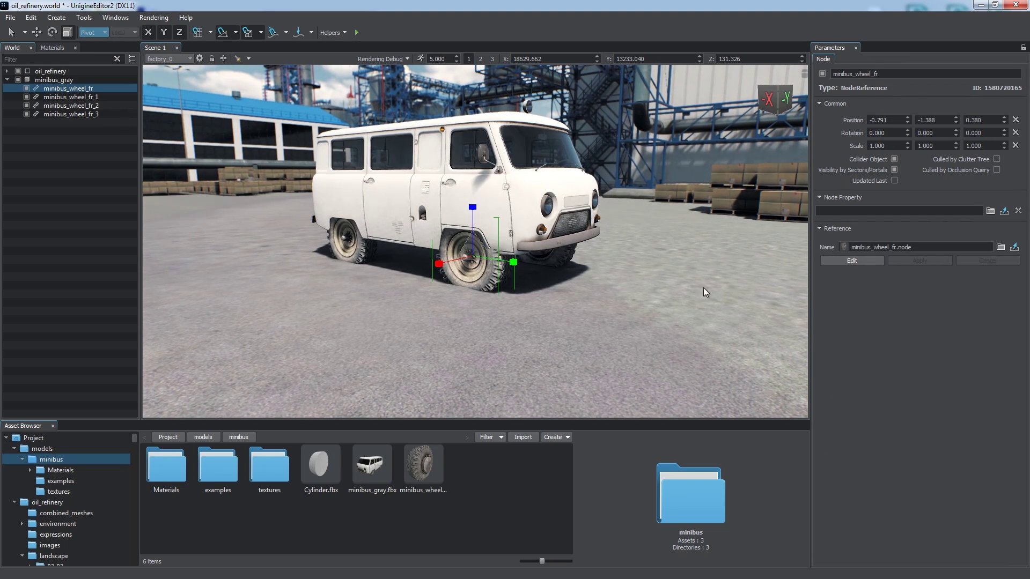
# - Try rotating the wheel mesh inside the minibus_wheel_fr reference by about 90 degrees around the Y axis, and cancel the edit
pyautogui.keyDown('alt'); pyautogui.moveTo(323, 233); pyautogui.dragTo(376, 235); pyautogui.keyUp('alt')
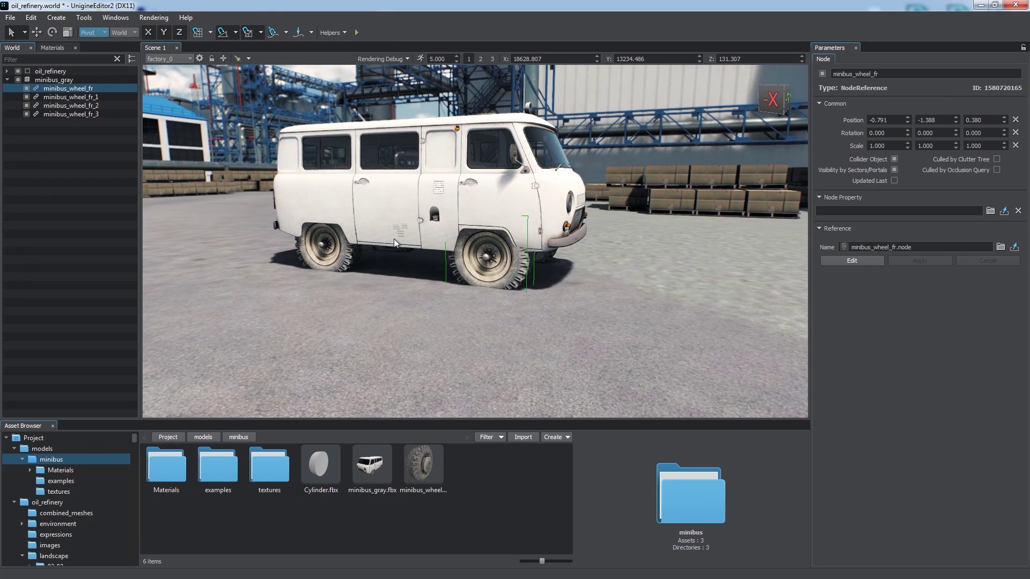
pyautogui.keyDown('alt'); pyautogui.moveTo(394, 239); pyautogui.dragTo(802, 266); pyautogui.keyUp('alt')
pyautogui.click(865, 260)
pyautogui.press('e')
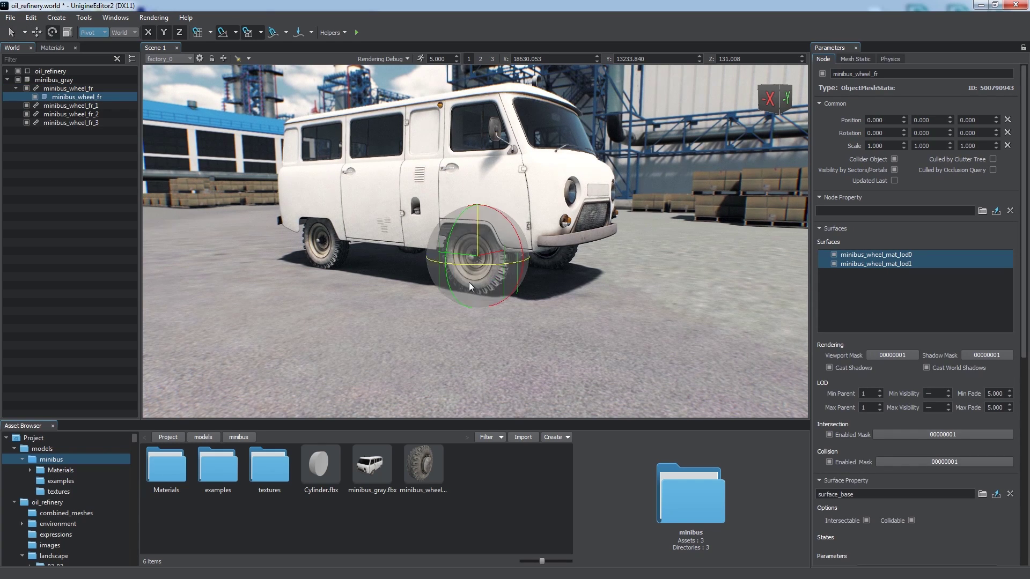
pyautogui.moveTo(455, 230); pyautogui.dragTo(522, 163)
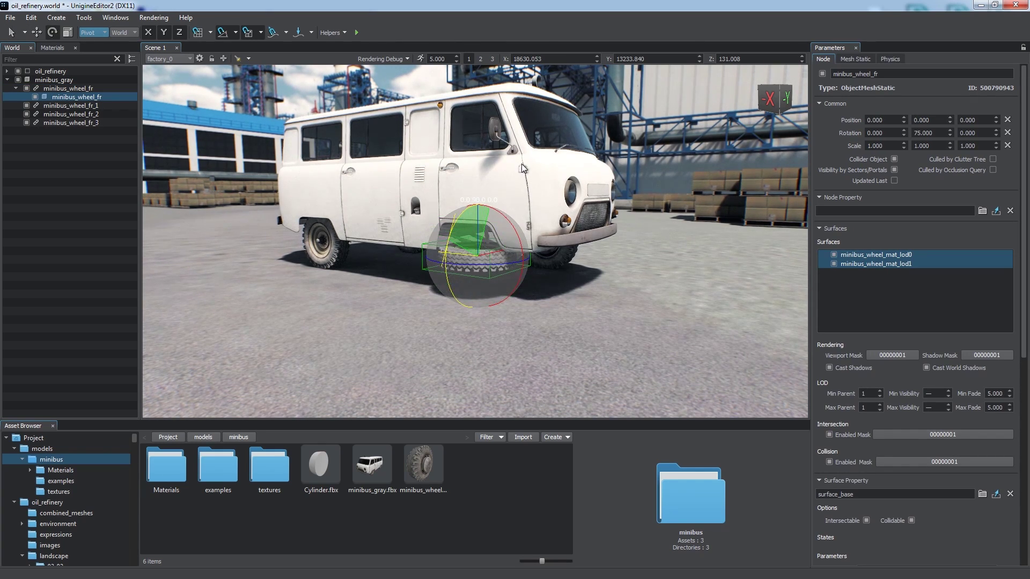
pyautogui.press('q')
pyautogui.moveTo(589, 278)
pyautogui.keyDown('alt'); pyautogui.mouseDown()
pyautogui.moveTo(600, 259)
pyautogui.moveTo(577, 270)
pyautogui.mouseUp(); pyautogui.keyUp('alt')
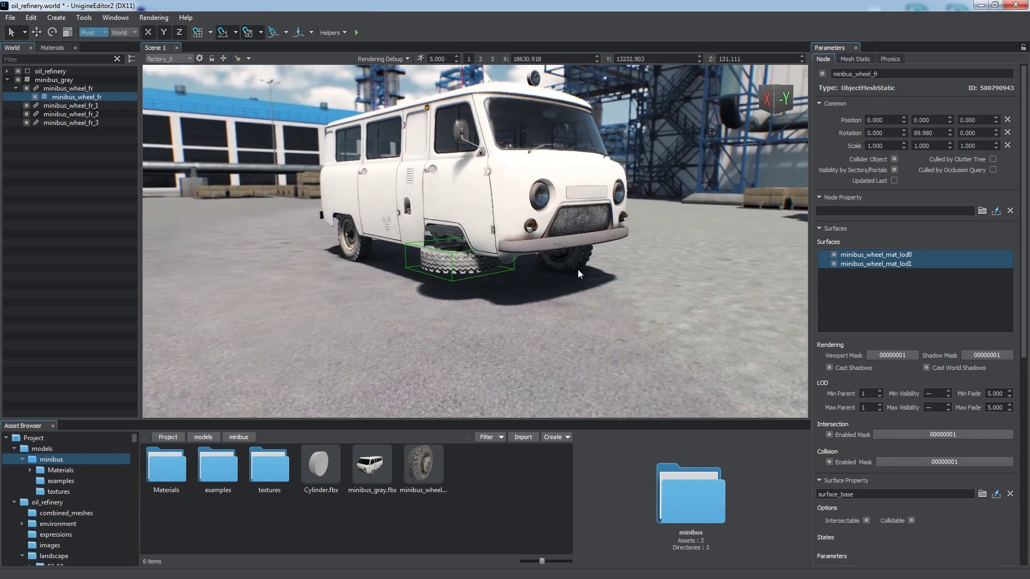
pyautogui.click(64, 88)
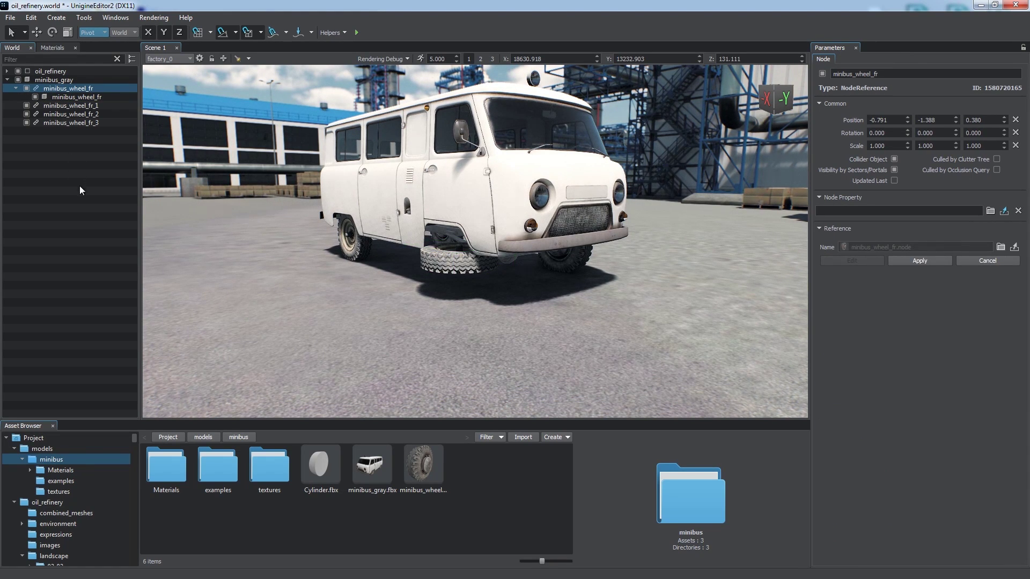
pyautogui.click(982, 262)
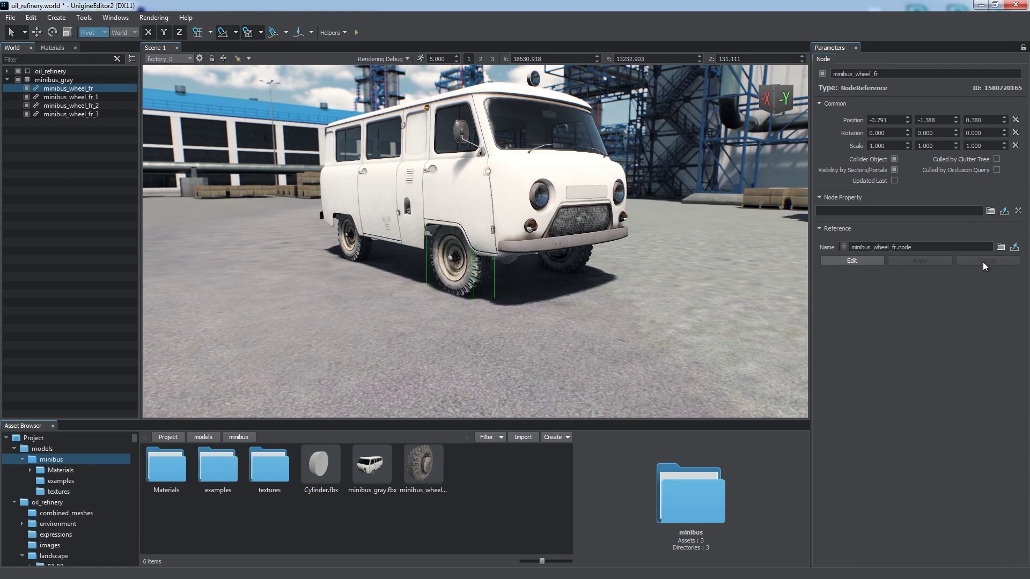
# - Open the minibus_wheel_fr reference for editing and replace its wheel mesh with Cylinder.fbx
pyautogui.click(839, 259)
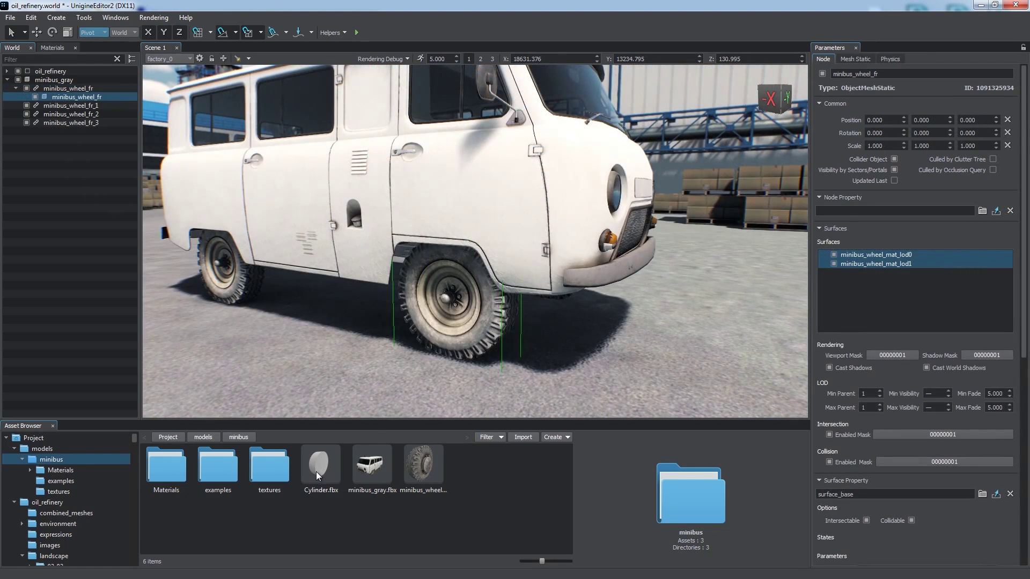
pyautogui.moveTo(316, 472); pyautogui.dragTo(456, 301)
pyautogui.moveTo(60, 132); pyautogui.dragTo(70, 102)
pyautogui.click(70, 97)
pyautogui.press('Delete')
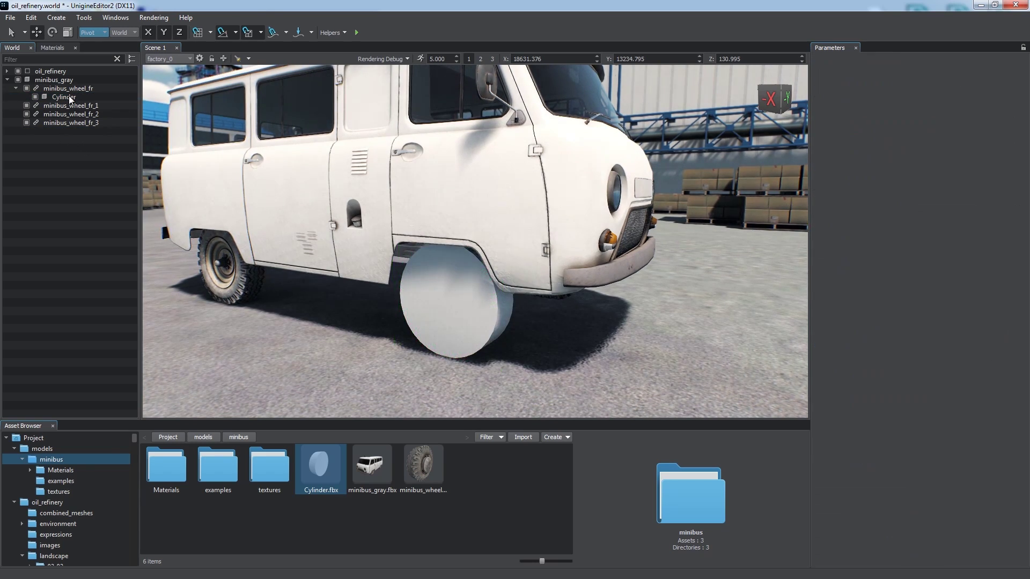
# - Apply the cylinder replacement to the minibus_wheel_fr reference and view the whole minibus
pyautogui.click(68, 89)
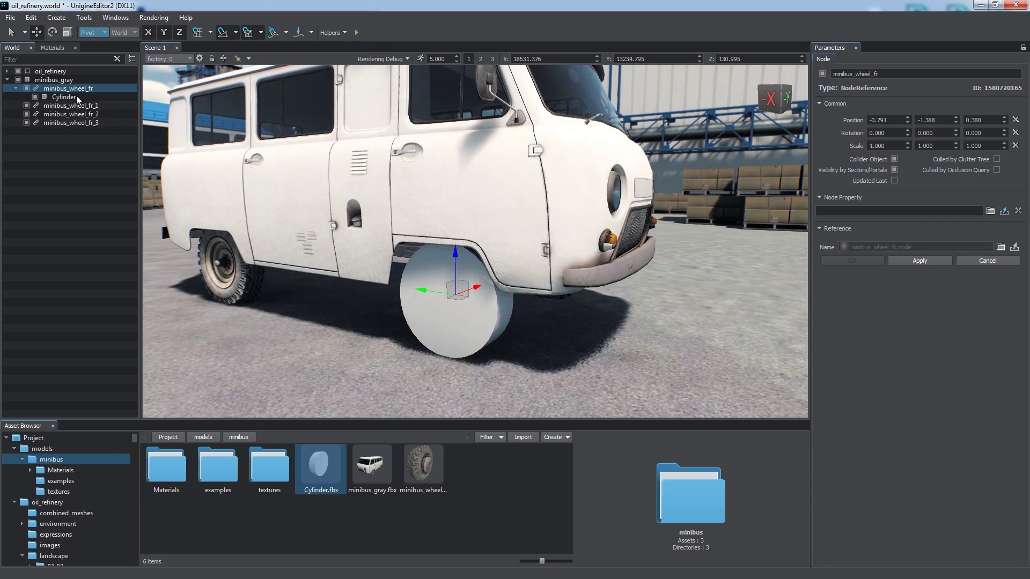
pyautogui.click(919, 261)
pyautogui.press('q')
pyautogui.moveTo(477, 310); pyautogui.dragTo(457, 227, button='right')
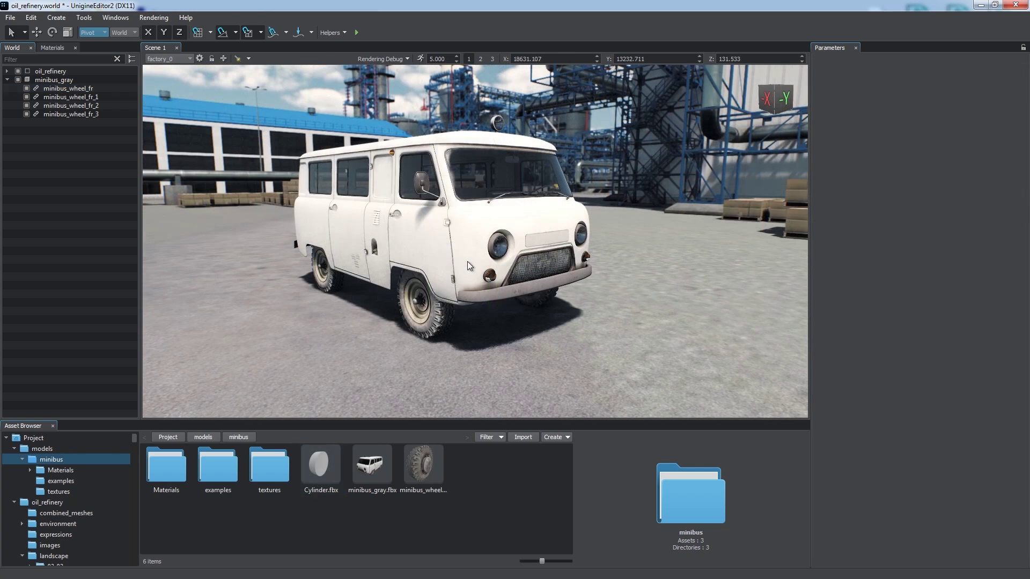
# - Create a node reference from the whole minibus_gray node and preview its minibus_gray_0.node asset
pyautogui.click(54, 80)
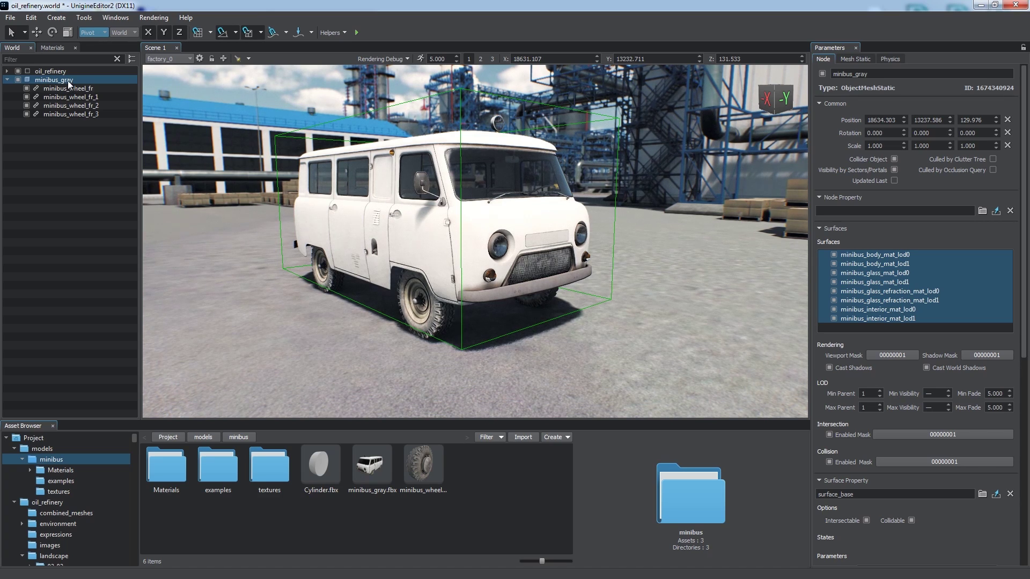
pyautogui.rightClick(67, 81)
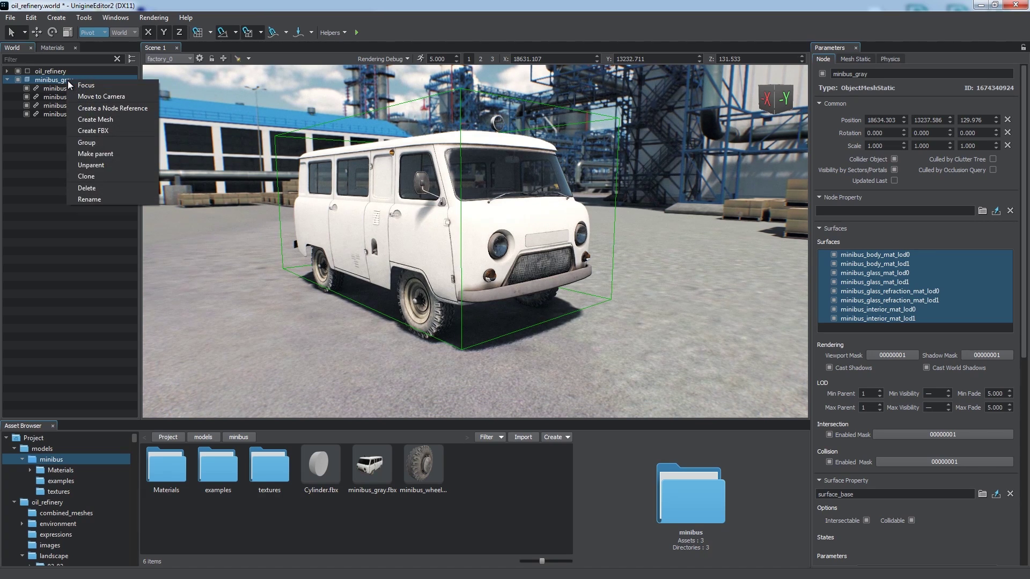
pyautogui.click(104, 111)
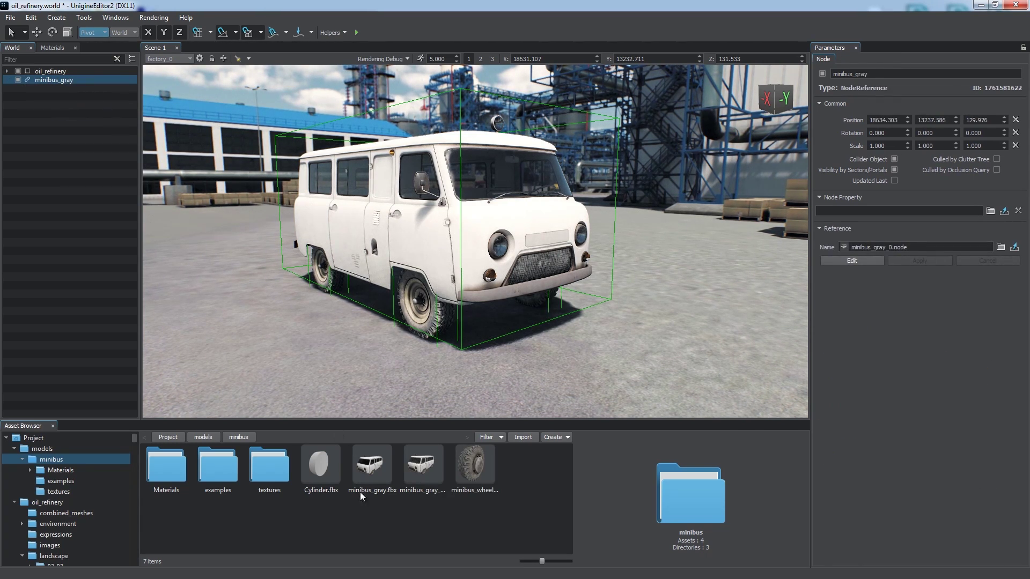
pyautogui.click(426, 472)
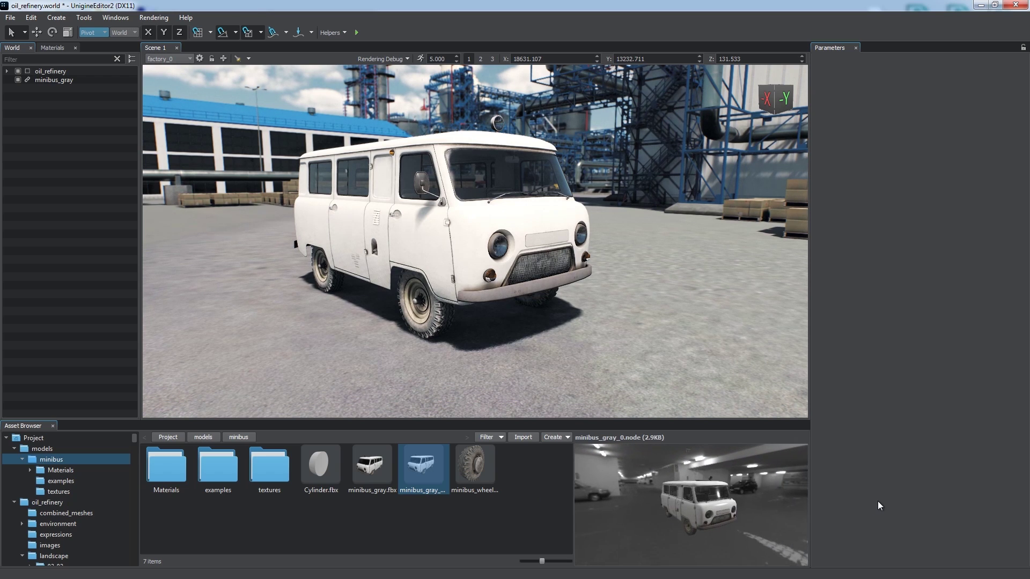
# - Place two more instances of minibus_gray_0.node in the scene, one on each side of the existing minibus
pyautogui.scroll(-4, 533, 305)
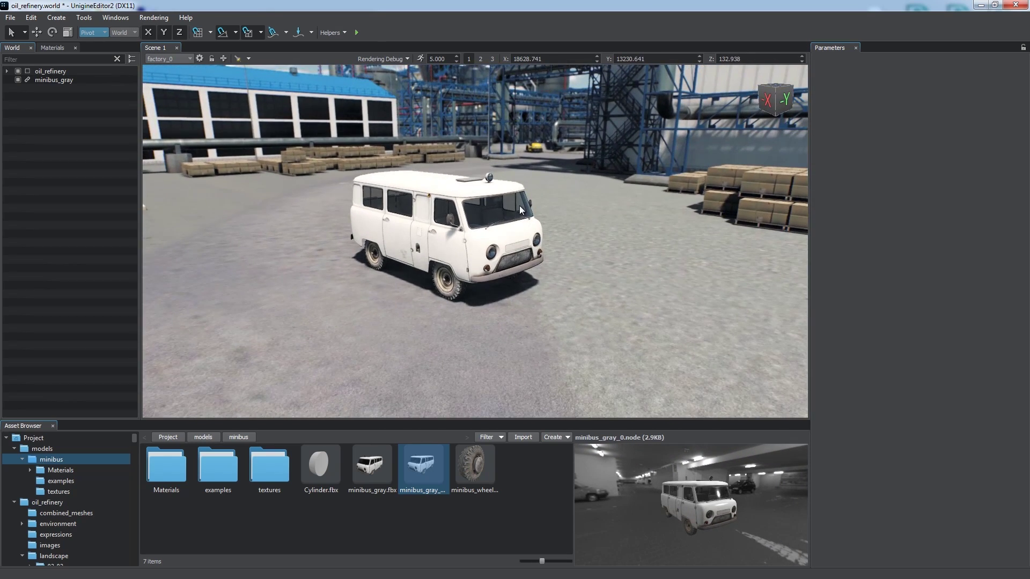
pyautogui.moveTo(437, 475); pyautogui.dragTo(247, 278)
pyautogui.moveTo(416, 469); pyautogui.dragTo(573, 245)
# - Open the middle minibus's node reference for editing and expose its wheel nodes in the hierarchy
pyautogui.scroll(3, 491, 316)
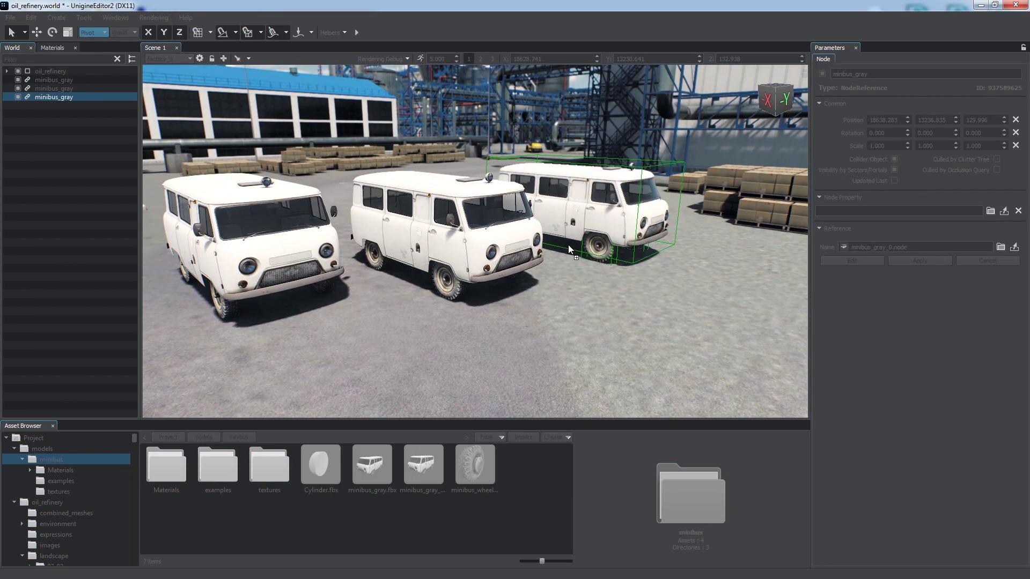
pyautogui.keyDown('alt'); pyautogui.moveTo(491, 317); pyautogui.dragTo(495, 300); pyautogui.keyUp('alt')
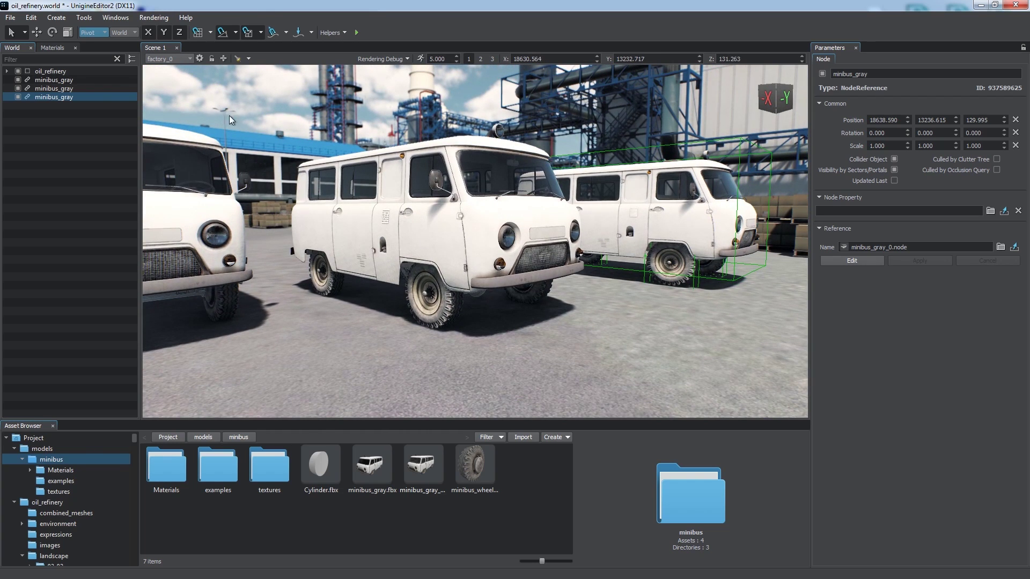
pyautogui.click(75, 81)
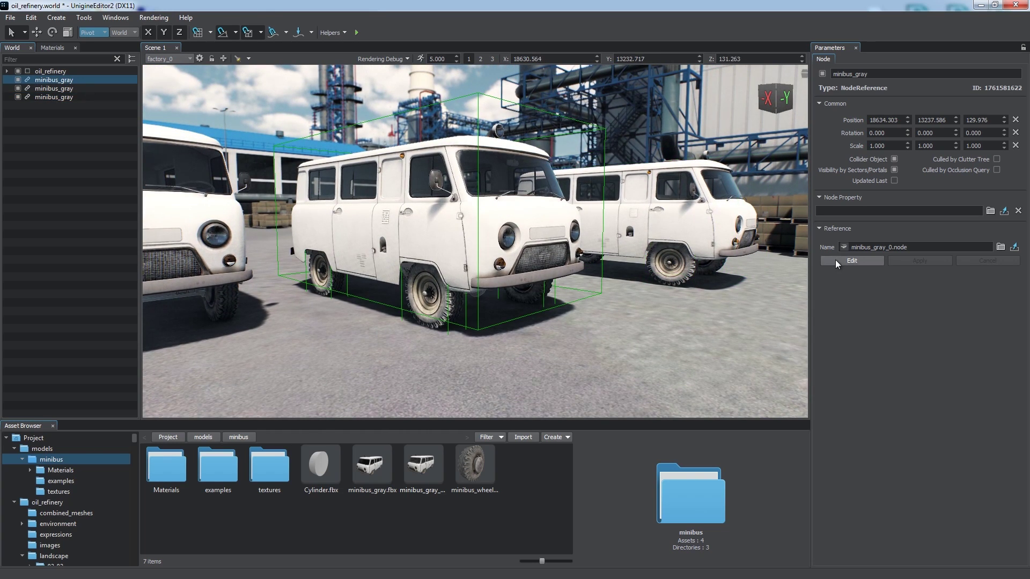
pyautogui.click(851, 260)
pyautogui.scroll(2, 429, 177)
pyautogui.click(17, 89)
# - Edit the nested minibus_wheel_fr reference, rotate its wheel mesh 90 degrees around the Z axis and apply the change
pyautogui.click(80, 98)
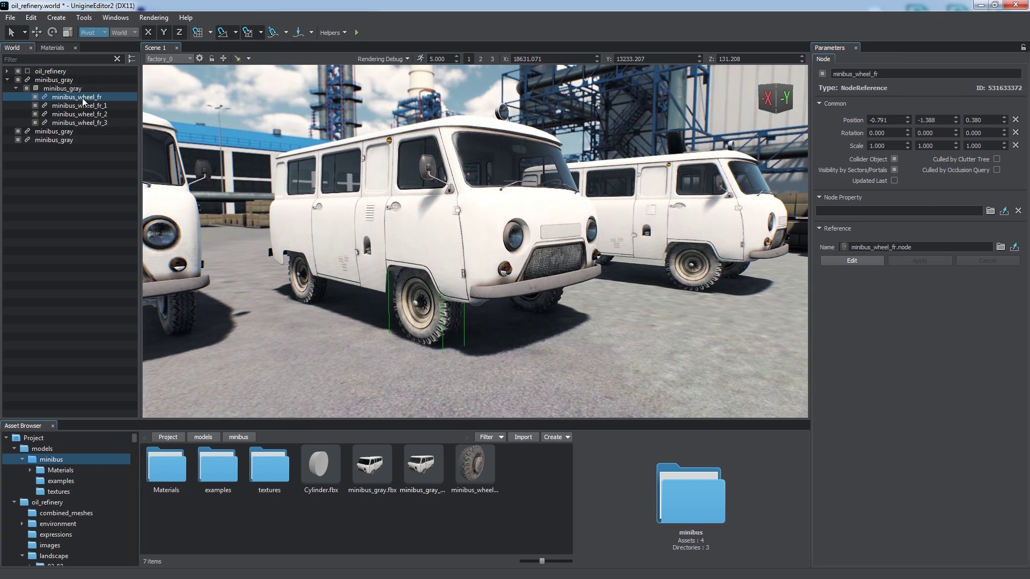
pyautogui.click(851, 261)
pyautogui.press('e')
pyautogui.moveTo(419, 313); pyautogui.dragTo(457, 310)
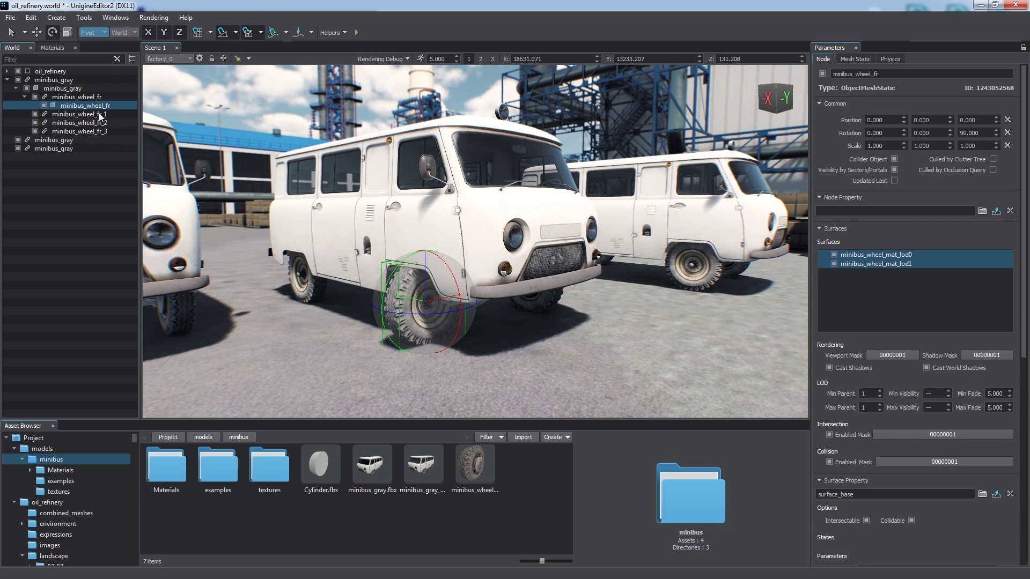
pyautogui.click(81, 97)
pyautogui.click(920, 260)
pyautogui.keyDown('alt'); pyautogui.moveTo(697, 273); pyautogui.dragTo(660, 279); pyautogui.keyUp('alt')
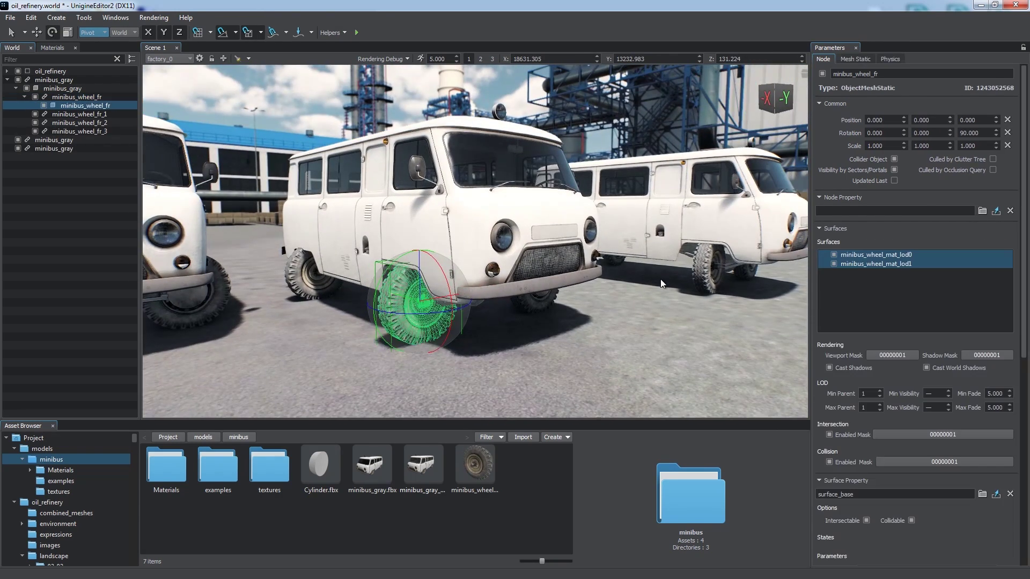
# - Rotate minibus_wheel_fr and minibus_wheel_fr_3 together around the vertical axis and apply the change to the minibus_gray reference
pyautogui.click(73, 123)
pyautogui.keyDown('ctrl'); pyautogui.click(80, 97); pyautogui.keyUp('ctrl')
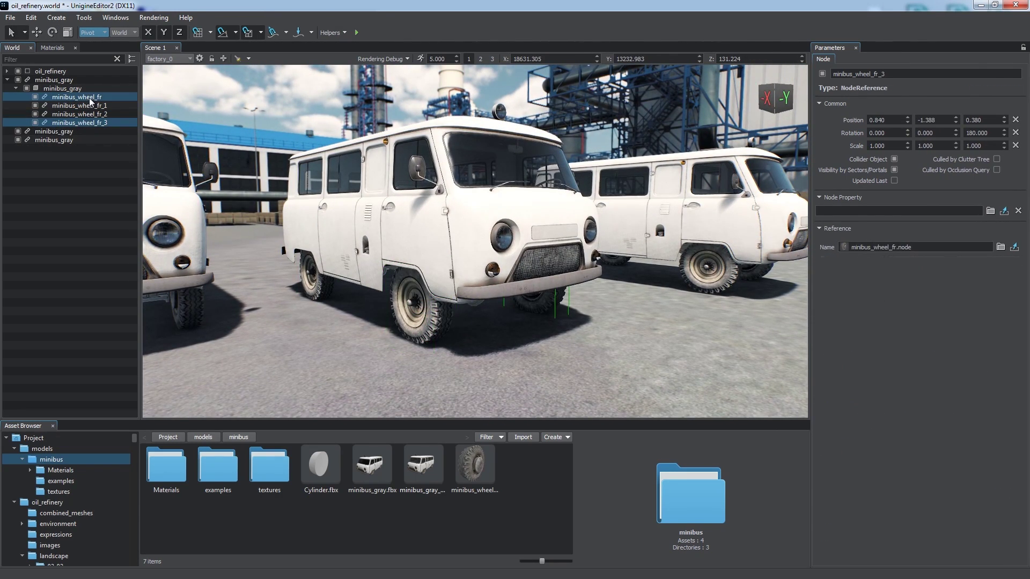
pyautogui.press('e')
pyautogui.moveTo(487, 303); pyautogui.dragTo(475, 312)
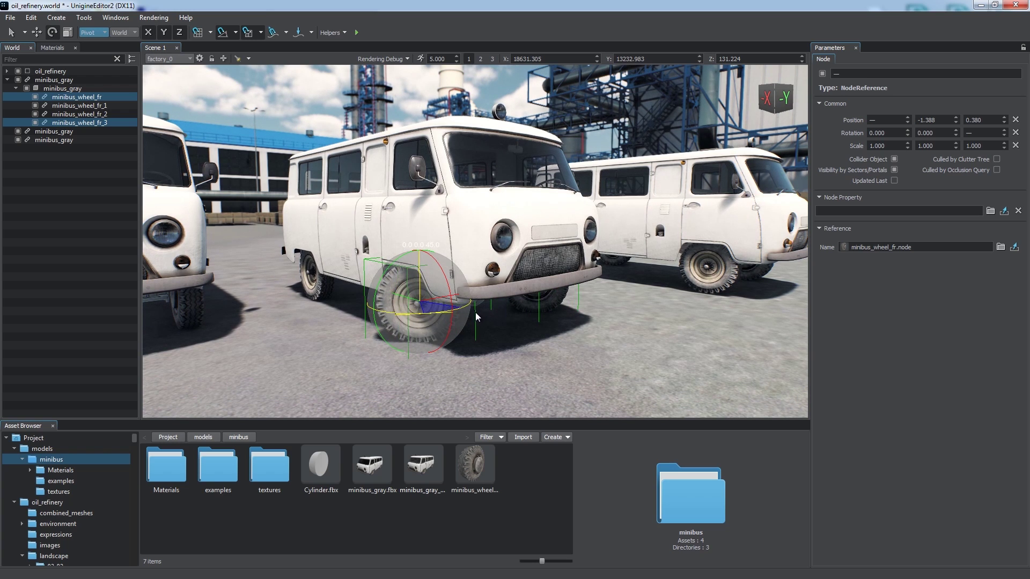
pyautogui.click(62, 80)
pyautogui.click(918, 261)
pyautogui.press('q')
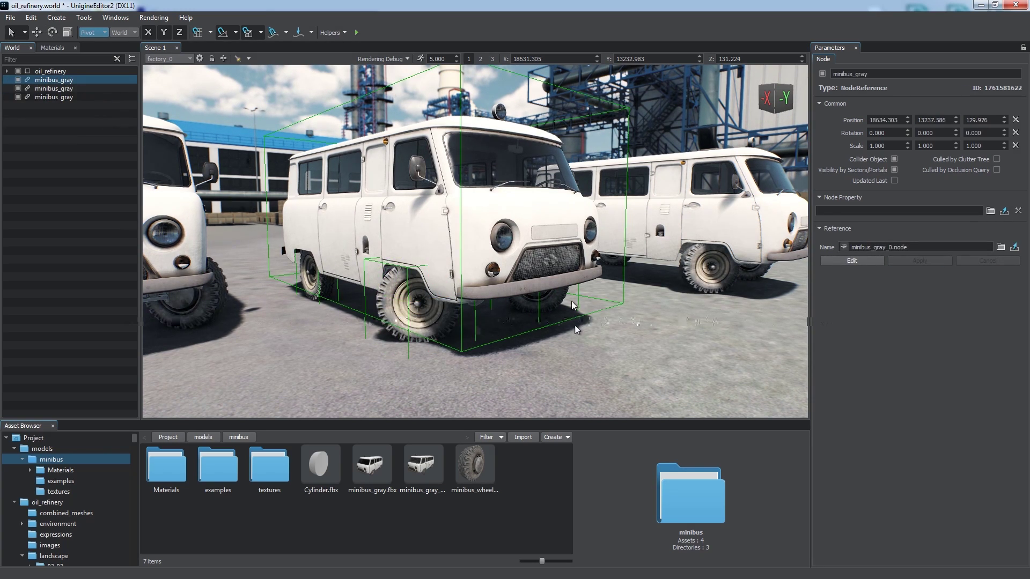
pyautogui.scroll(-3, 561, 236)
pyautogui.click(533, 335)
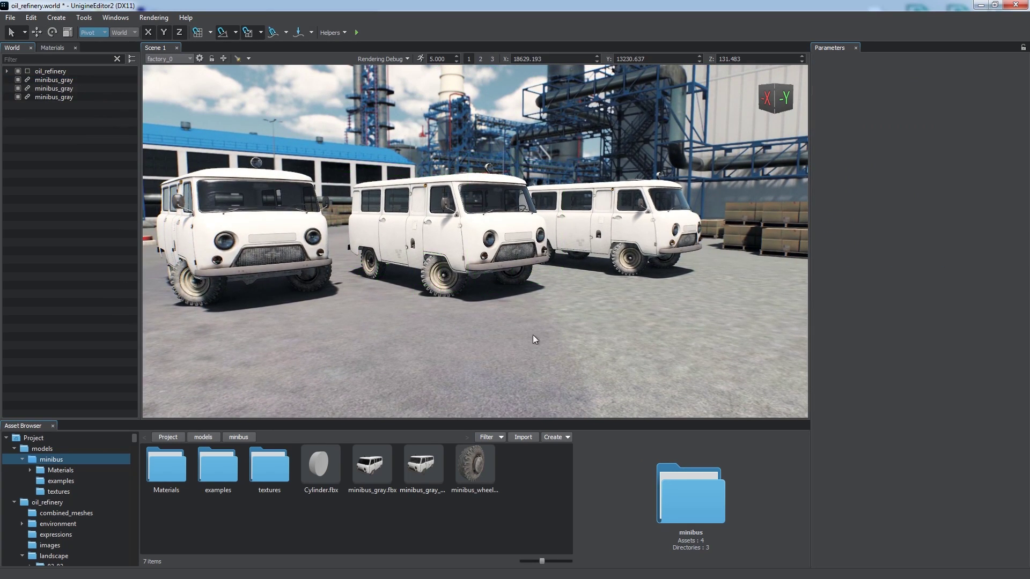
# - Place minibus_gray_0.node as node content in front of the other minibuses, expand its children, and delete that copy
pyautogui.keyDown('alt'); pyautogui.moveTo(653, 304); pyautogui.dragTo(628, 331); pyautogui.keyUp('alt')
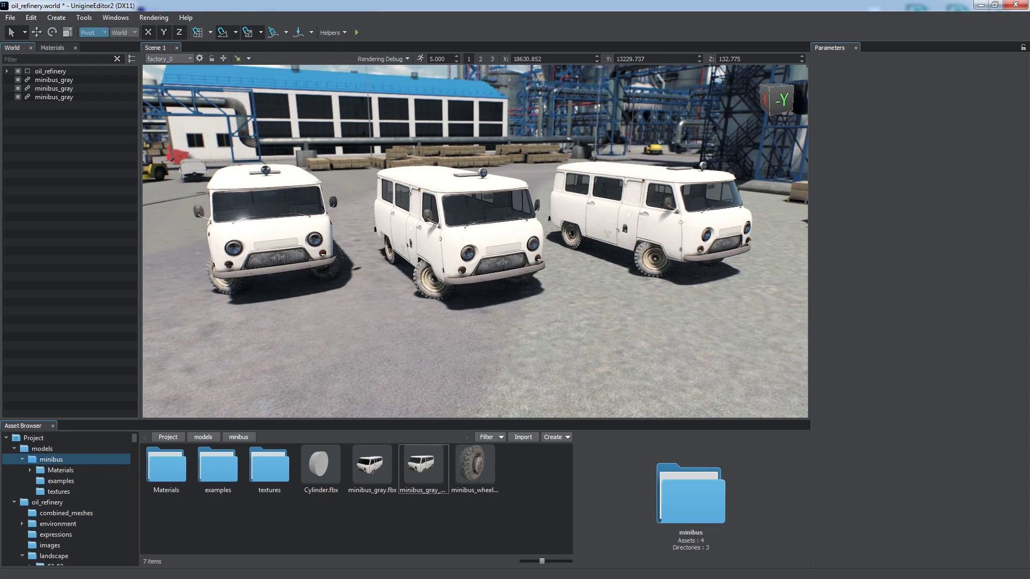
pyautogui.click(415, 463)
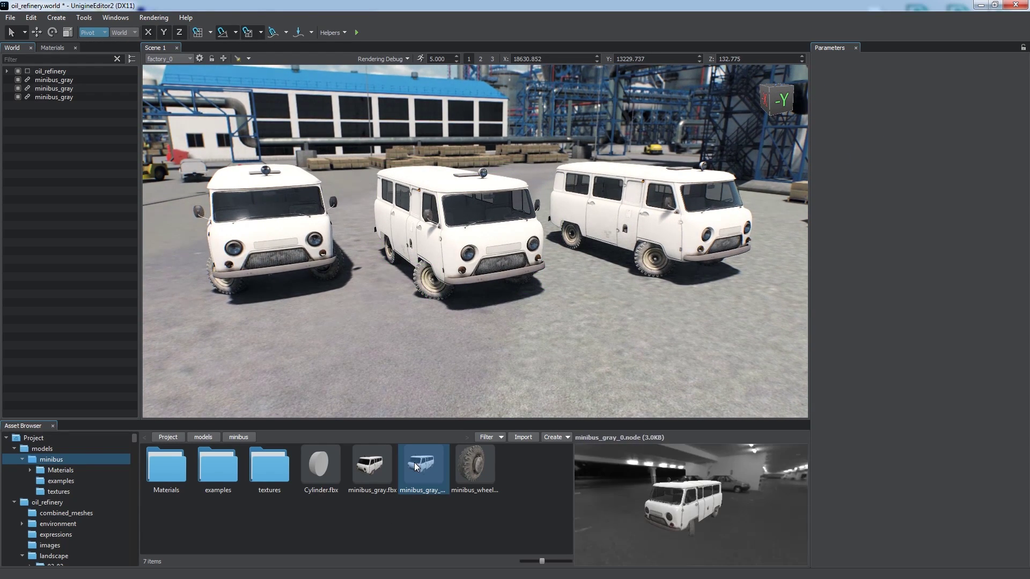
pyautogui.rightClick(433, 469)
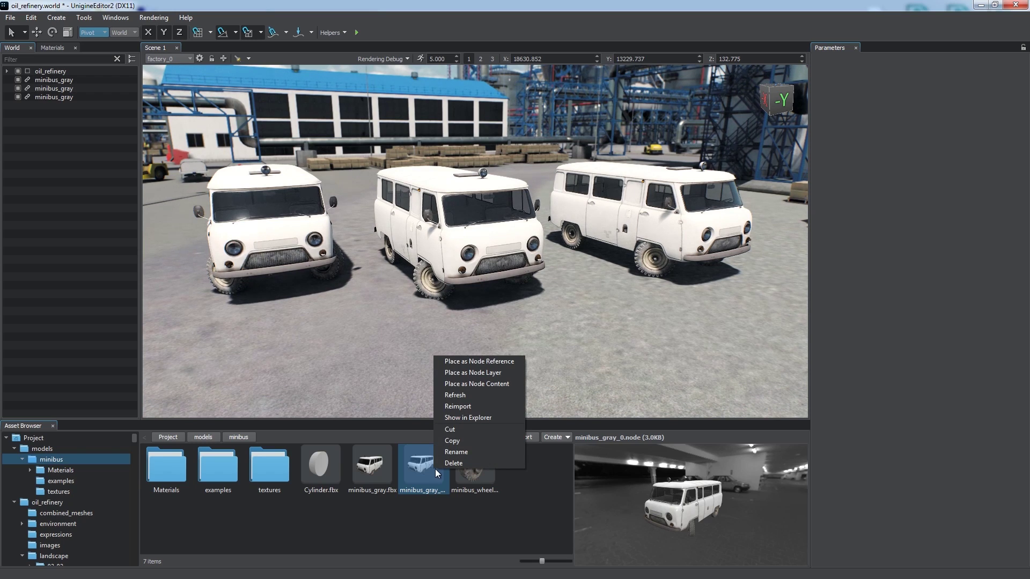
pyautogui.click(497, 383)
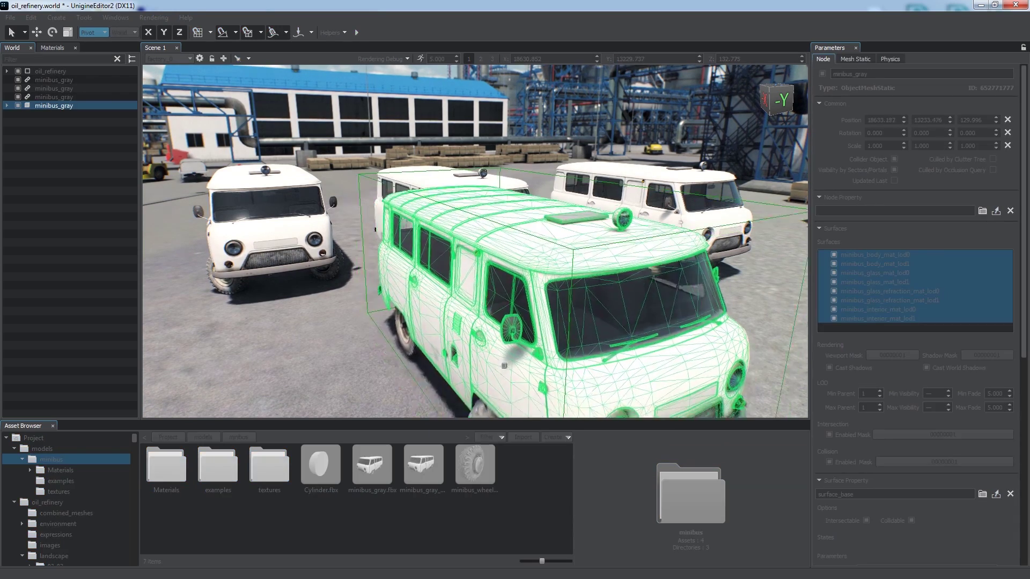
pyautogui.click(7, 105)
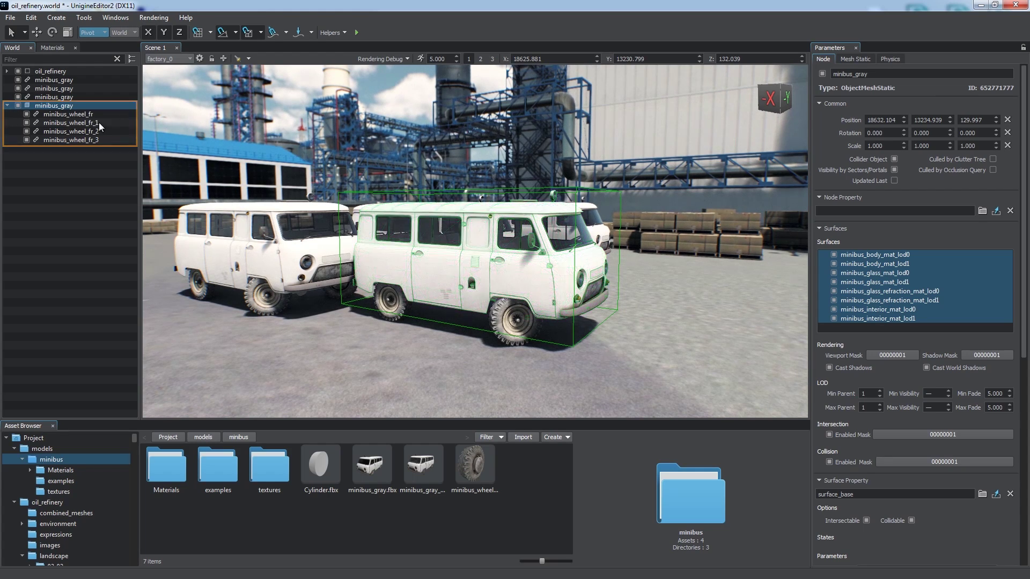
pyautogui.press('Delete')
# - Place minibus_gray_0.node as a node layer in front of the three minibuses and expand the layer's contents
pyautogui.moveTo(639, 316); pyautogui.dragTo(515, 343, button='right')
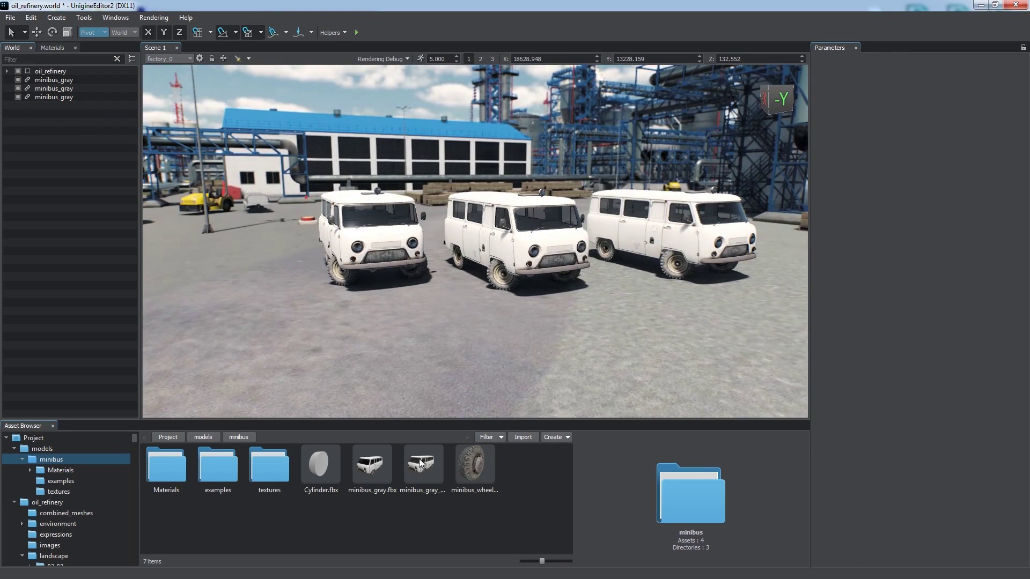
pyautogui.rightClick(421, 465)
pyautogui.click(459, 481)
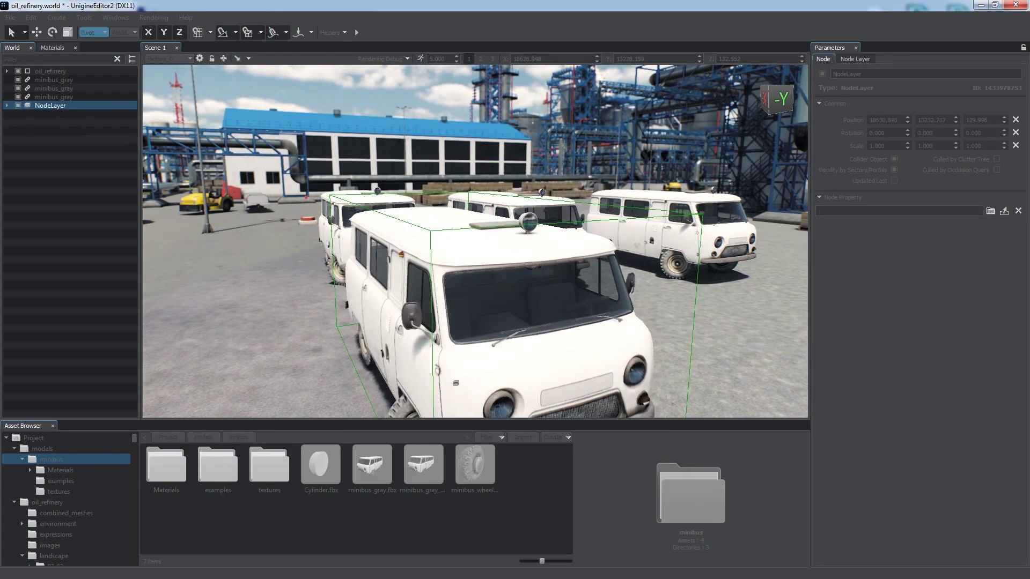
pyautogui.moveTo(487, 366); pyautogui.dragTo(67, 189, button='right')
pyautogui.click(7, 105)
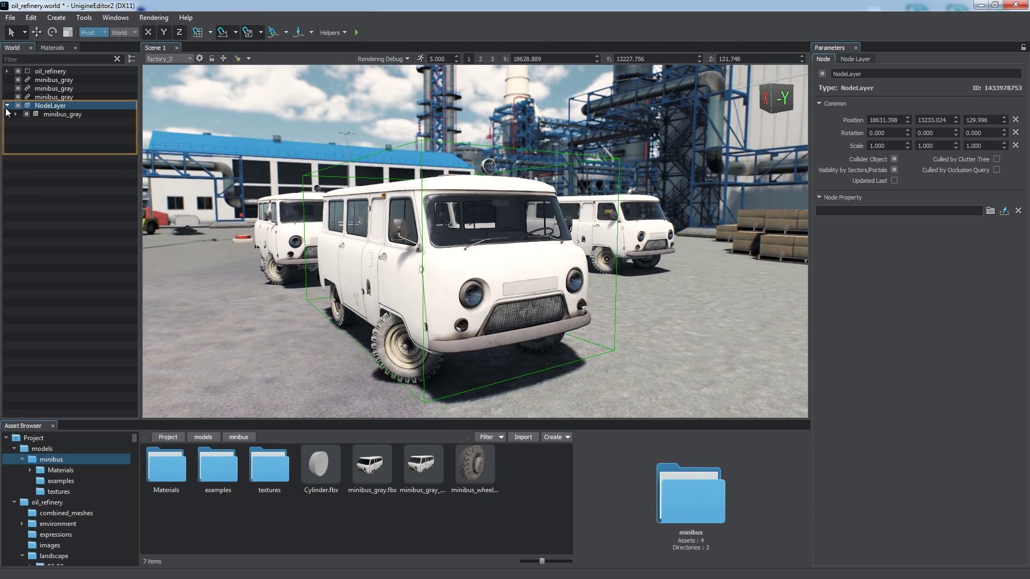